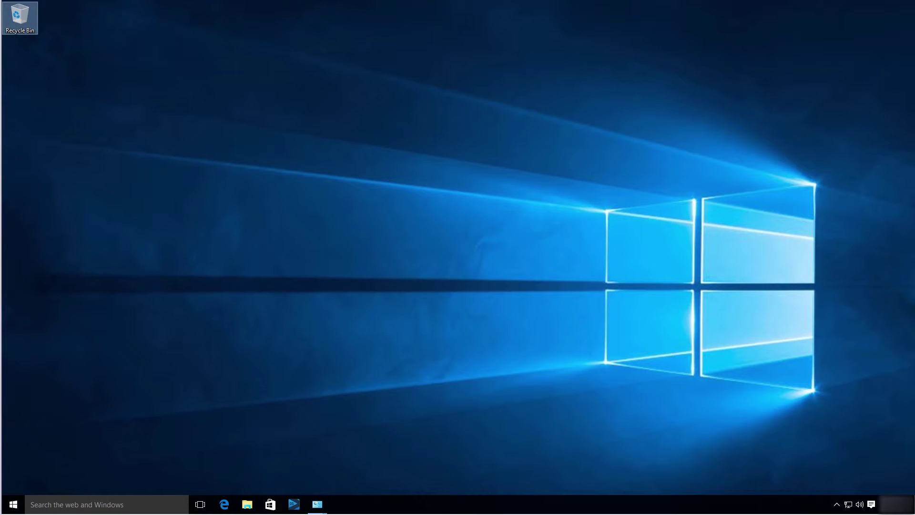
- Restore the Internet Explorer window showing Dynamics CRM's Sales Activity Social Dashboard
left_click(317, 503)
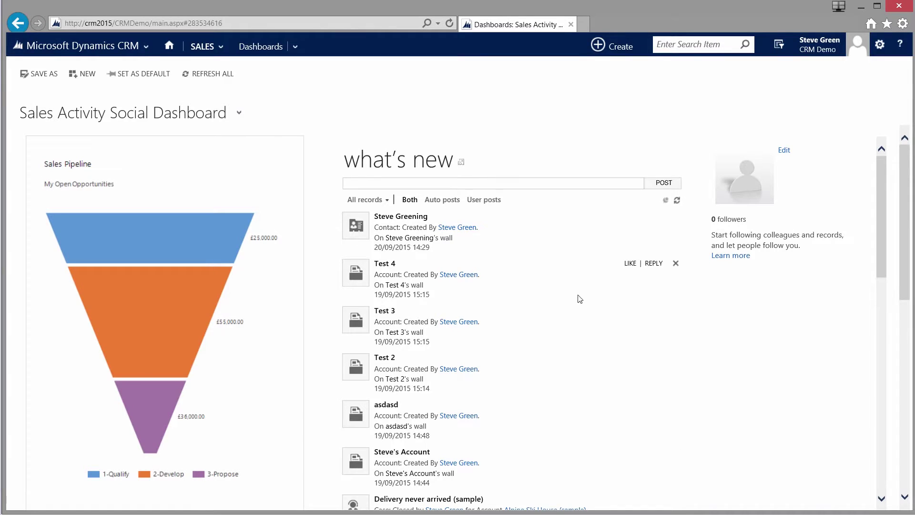
- Go to the CRM Settings area and open the Auto Numbers list
left_click(144, 47)
left_click(428, 93)
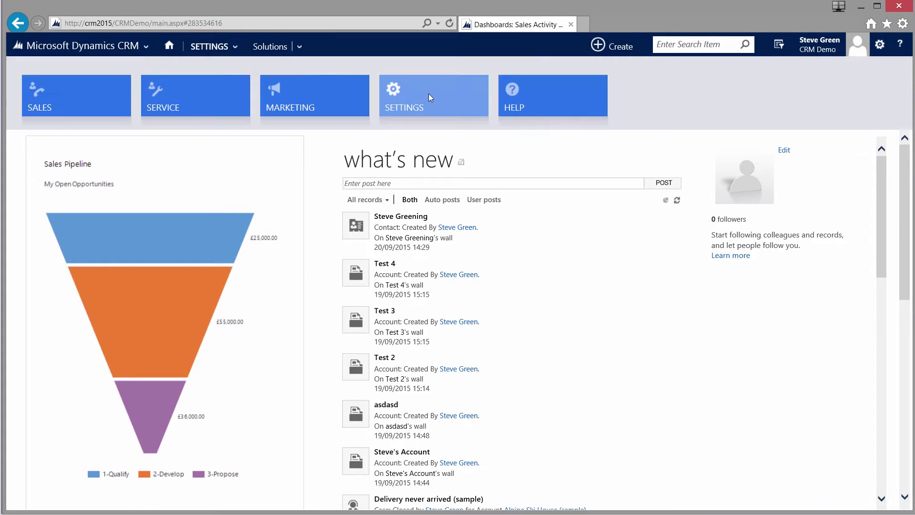
left_click(234, 44)
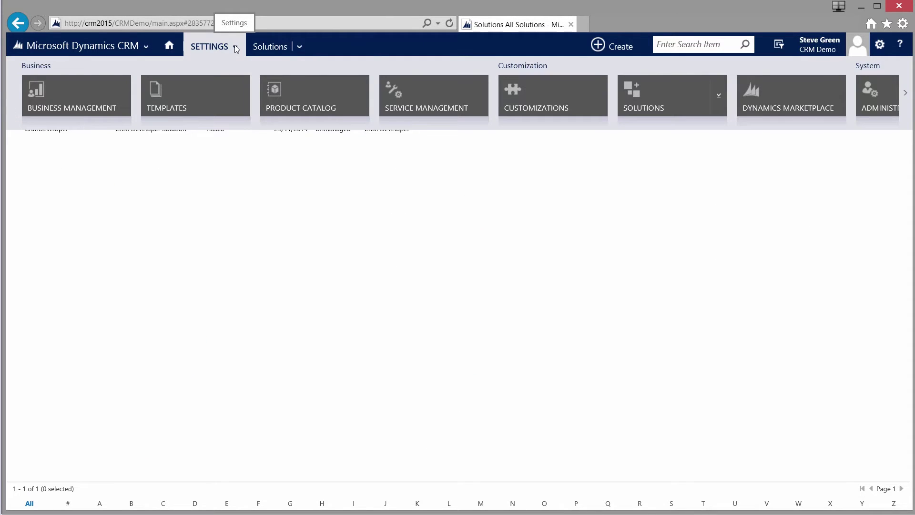
left_click(234, 45)
left_click(235, 44)
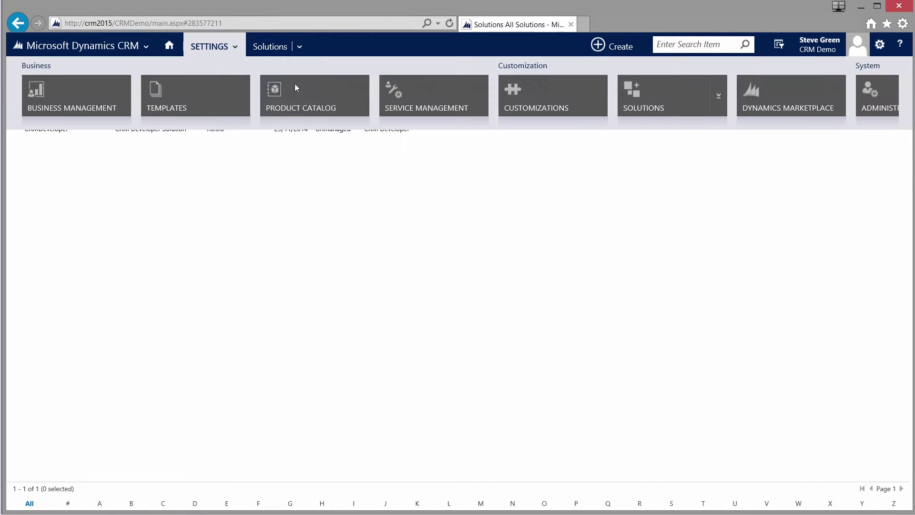
left_click(639, 90)
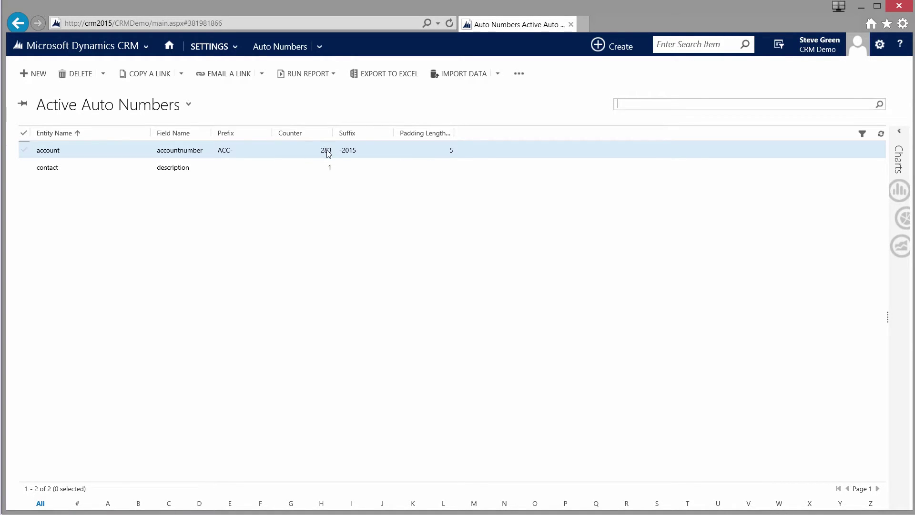
- Change the account auto number Counter from 283 to 500, save, and return to the list
double_click(313, 154)
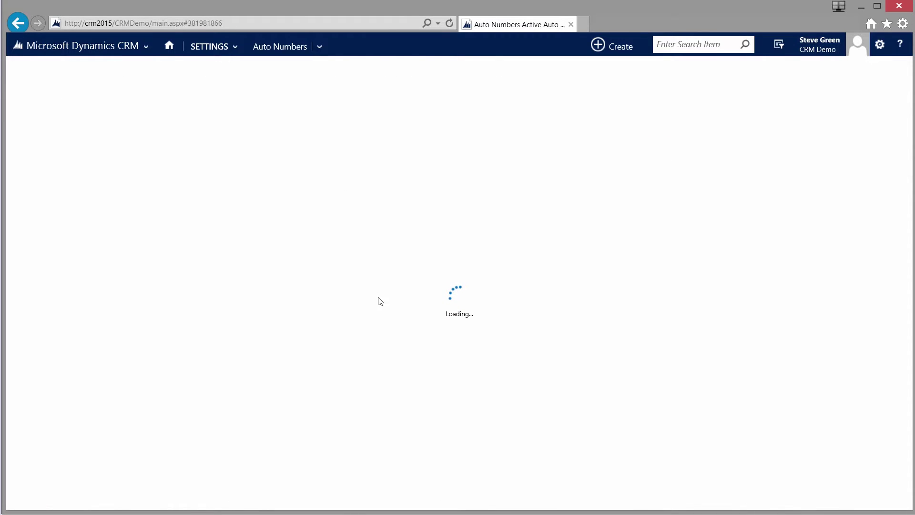
left_click(129, 223)
type("500")
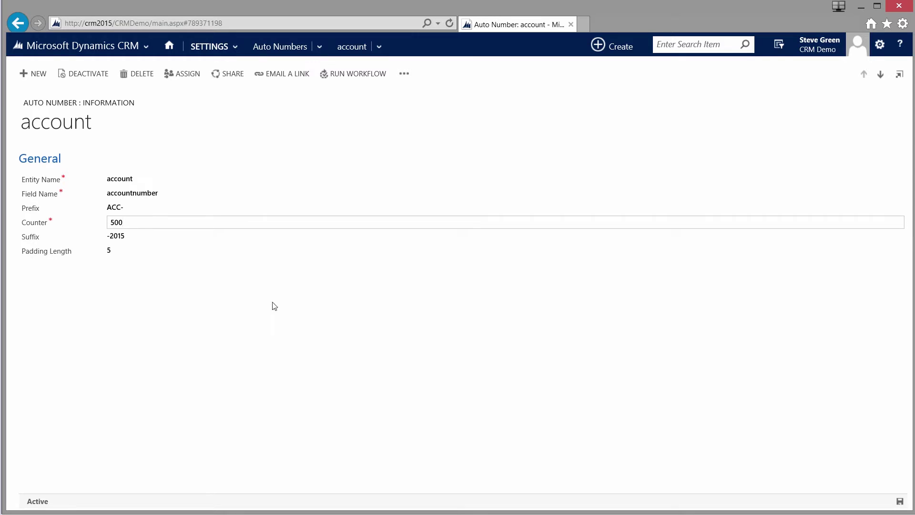
left_click(900, 501)
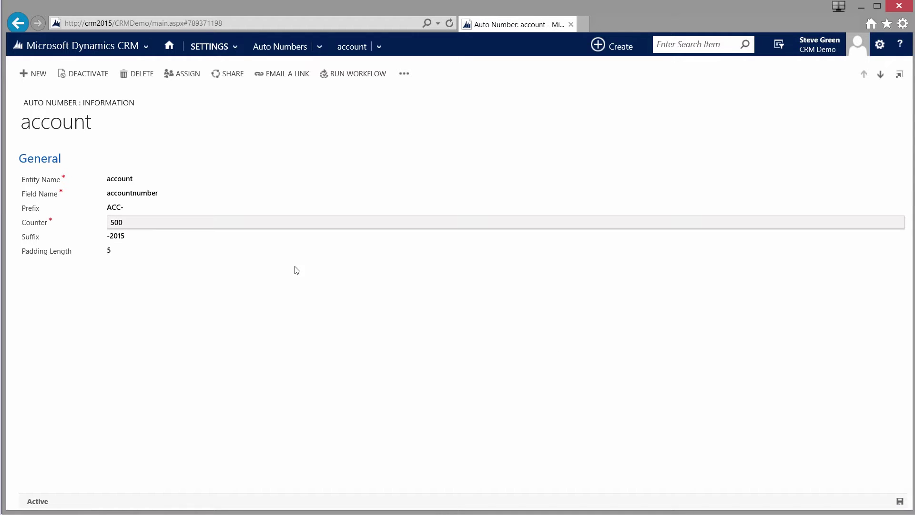
left_click(282, 48)
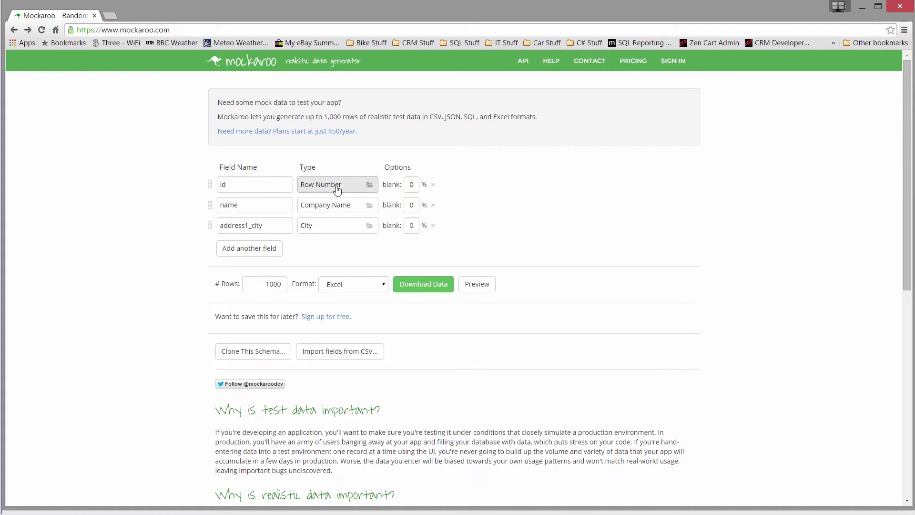
- Check the Mockaroo field names, name and id, in the schema
left_click(244, 206)
left_click_drag(222, 205, 241, 205)
left_click(252, 206)
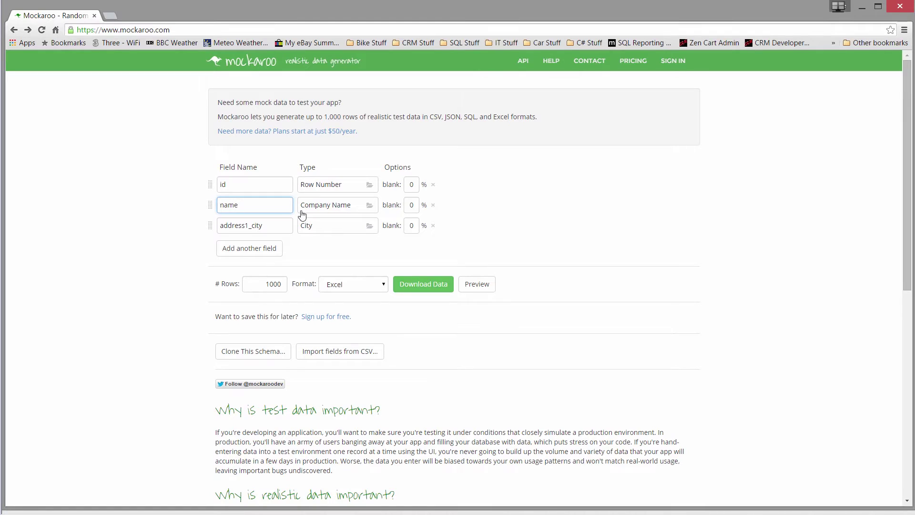
left_click_drag(241, 204, 217, 205)
left_click(263, 207)
left_click(237, 185)
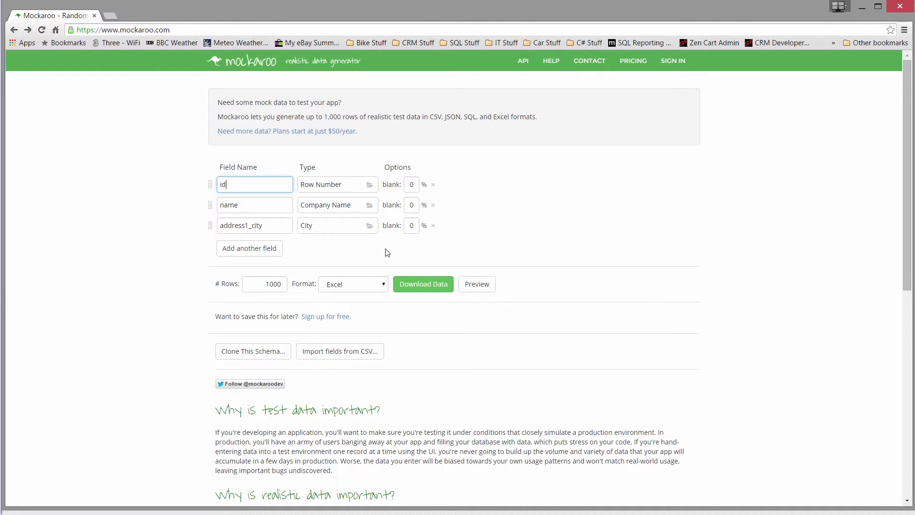
- Switch the output format to CSV, download the data, and open MOCK_DATA.csv
left_click(384, 286)
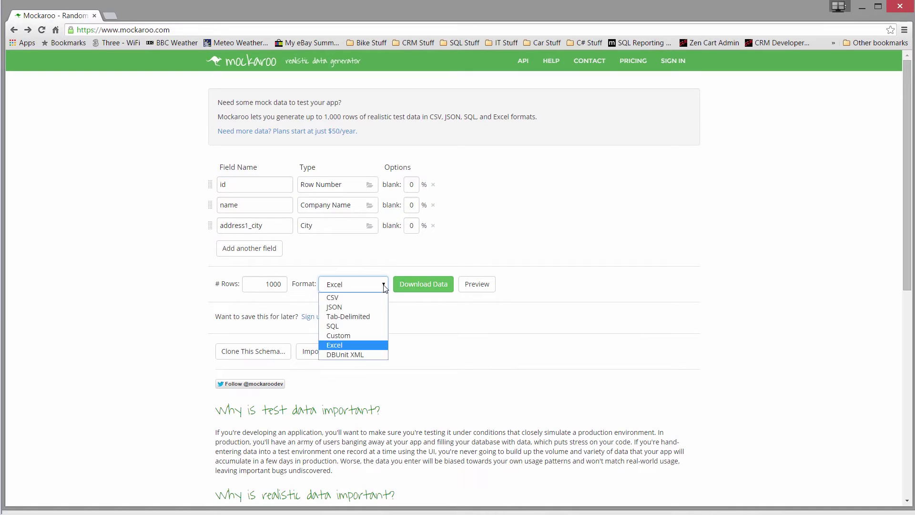
left_click(379, 297)
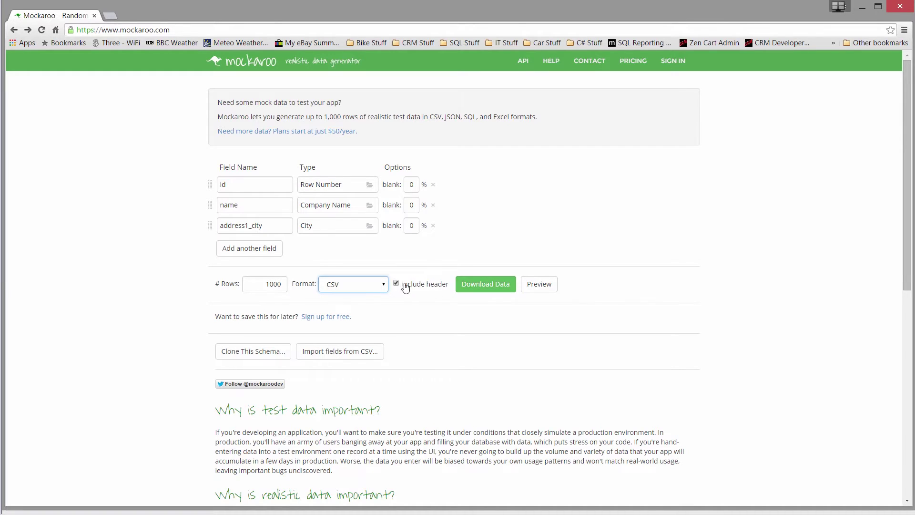
left_click(483, 285)
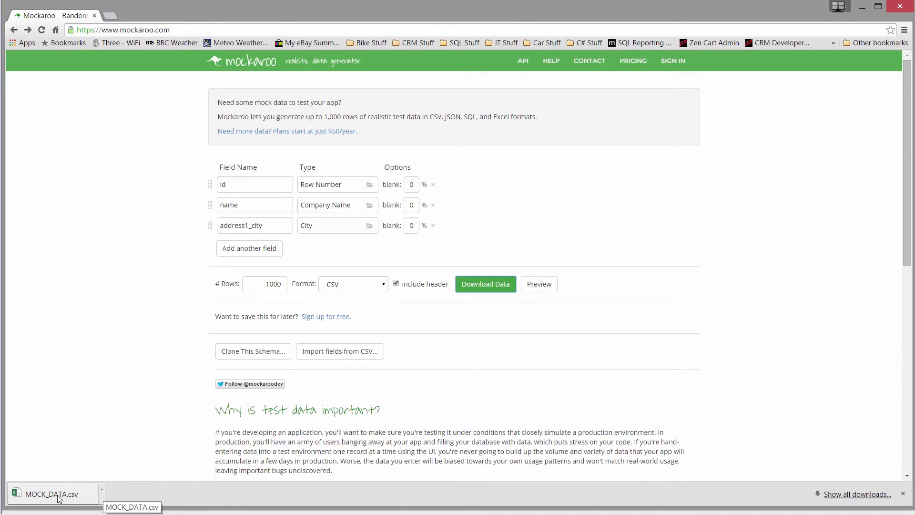
left_click(73, 494)
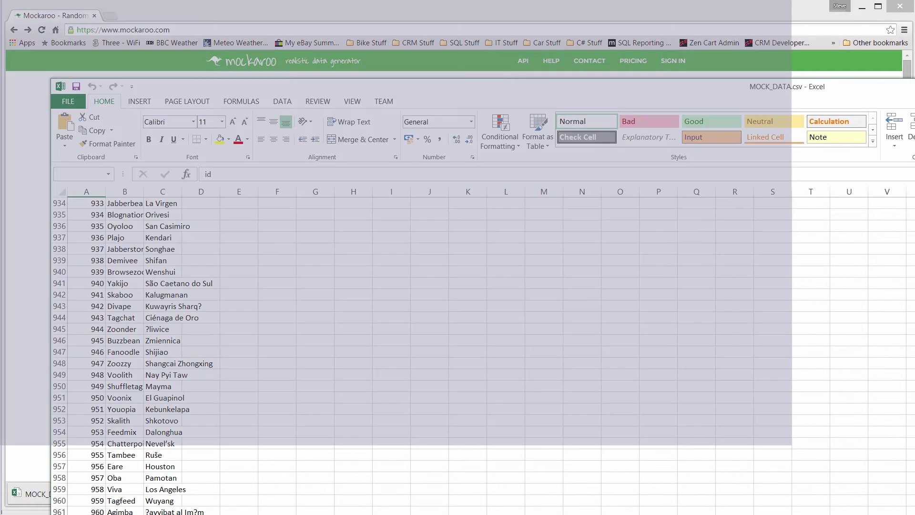
- Maximize Excel, inspect company names such as Yodo and Buzzbean, and autofit column B
left_click(72, 144)
left_click(72, 155)
left_click(71, 190)
left_click(73, 212)
left_click(71, 224)
left_click(72, 258)
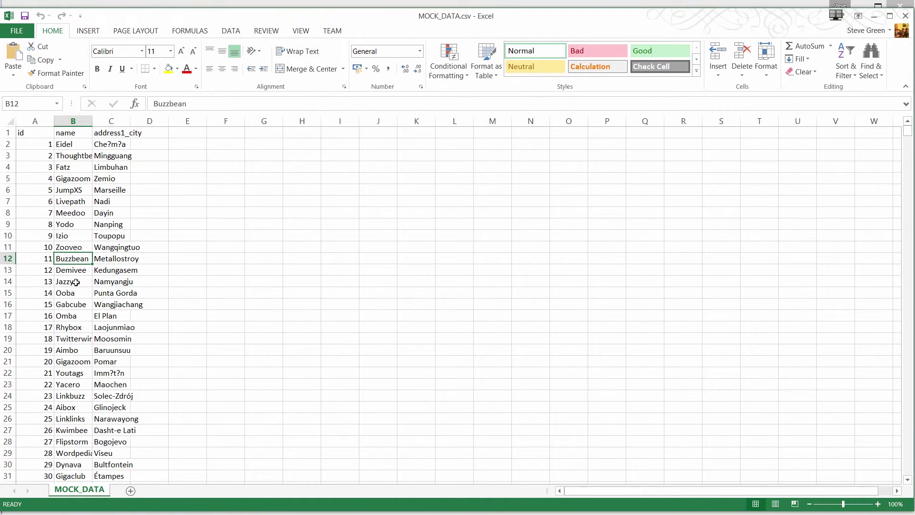
double_click(92, 121)
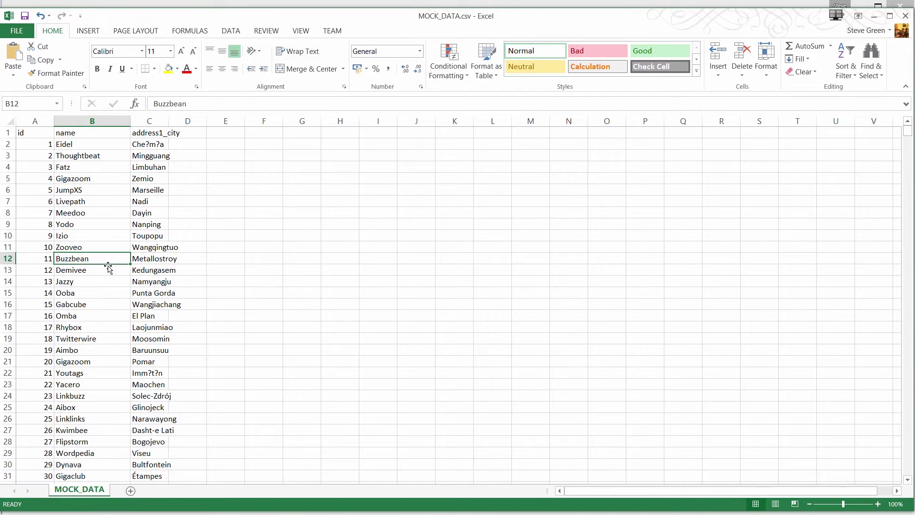
- Compare the duplicate Ooba entries in B15 and B34, then close the spreadsheet
scroll(109, 270, "down", 2)
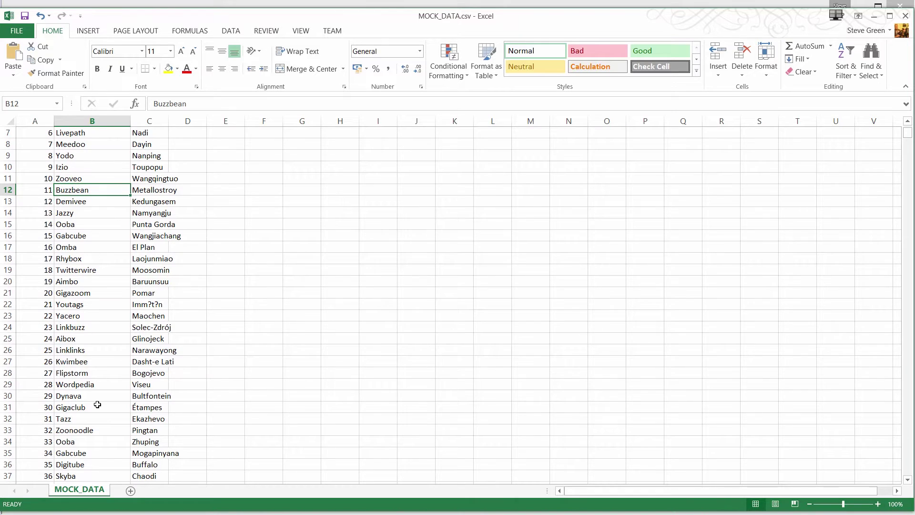
scroll(98, 405, "down", 1)
left_click(67, 404)
left_click(67, 189)
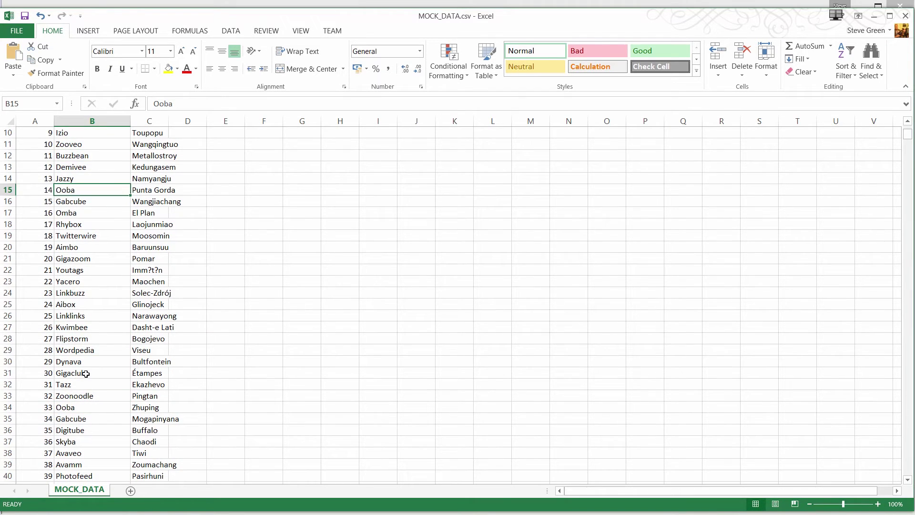
left_click(76, 407)
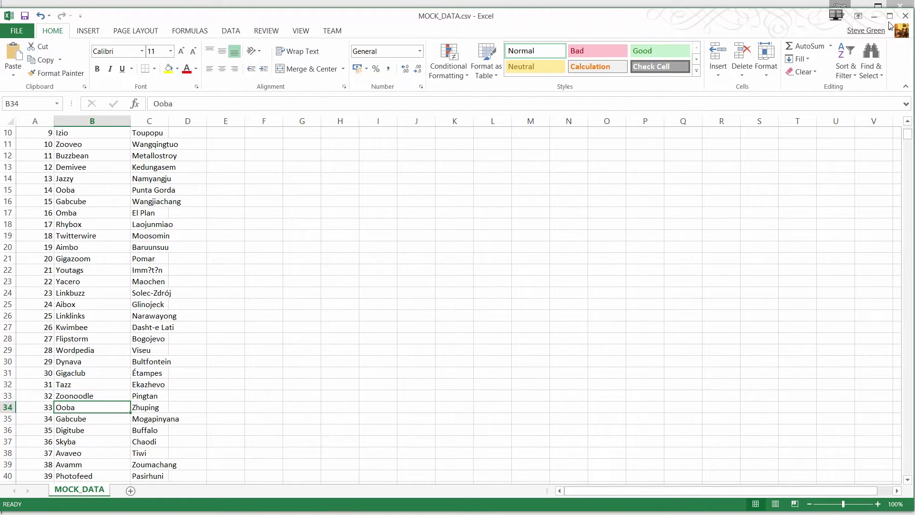
left_click(905, 19)
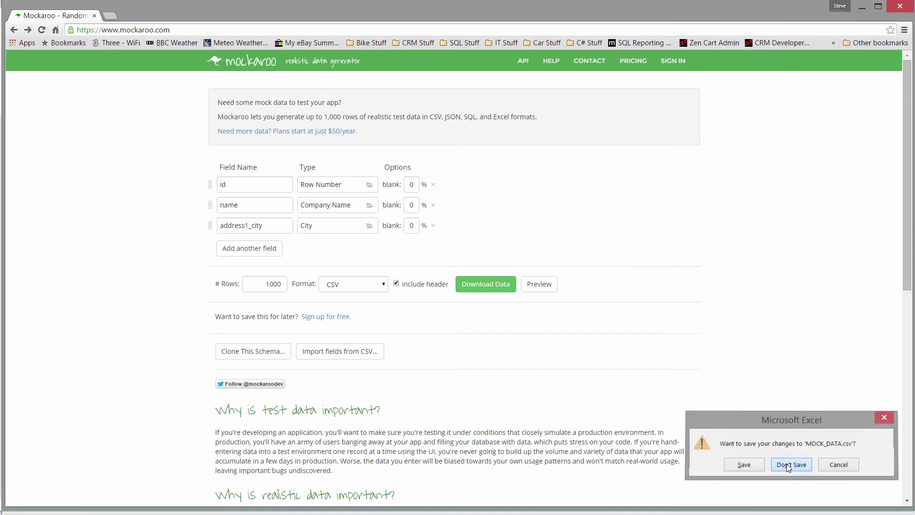
- Close Excel without saving, and minimize the Mockaroo and CRM browser windows
left_click(789, 464)
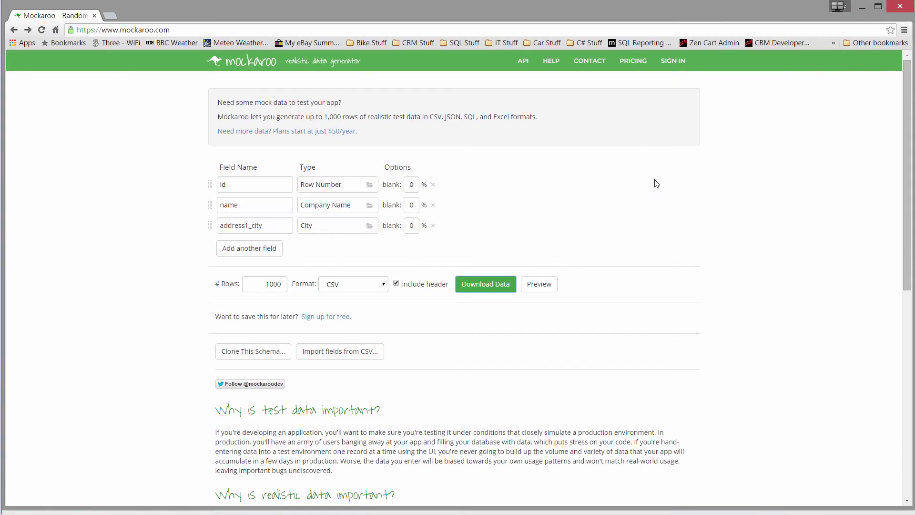
left_click(863, 10)
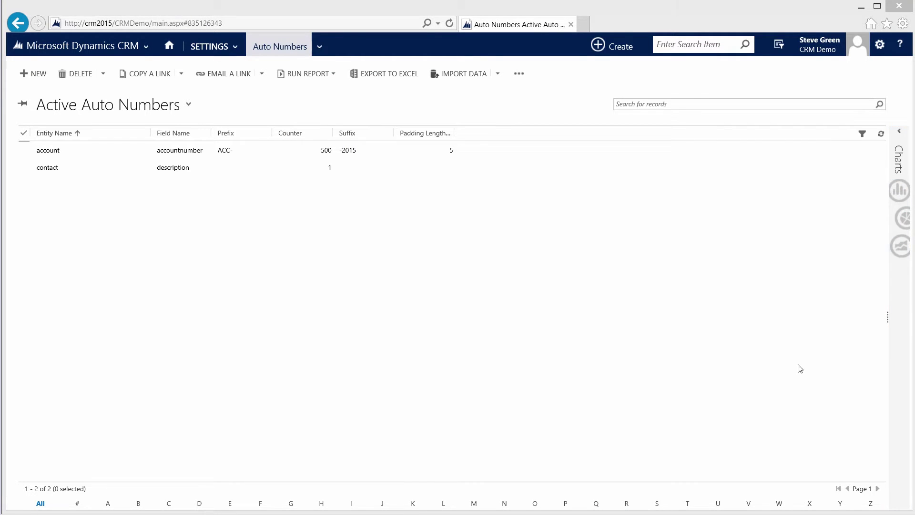
left_click(861, 7)
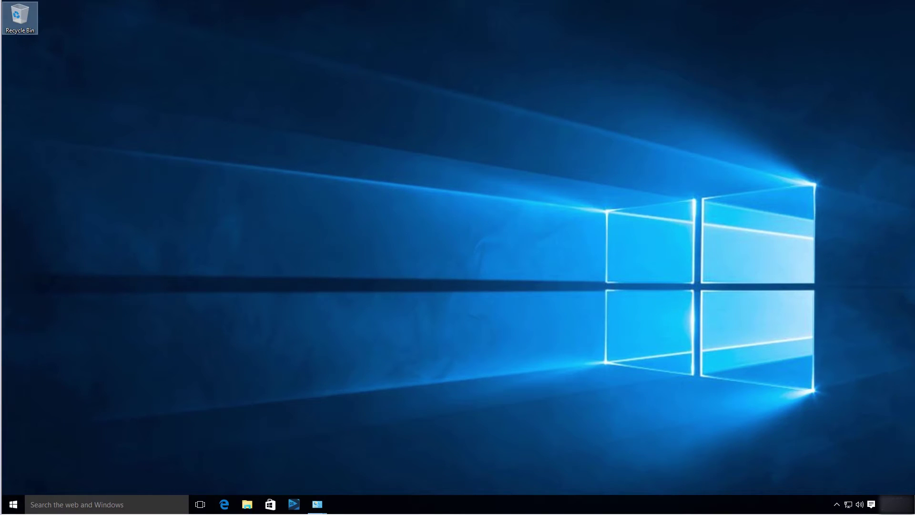
- Put MOCK_DATA.csv on the desktop, view it once in Notepad, then close Notepad
left_click_drag(528, 231, 250, 181)
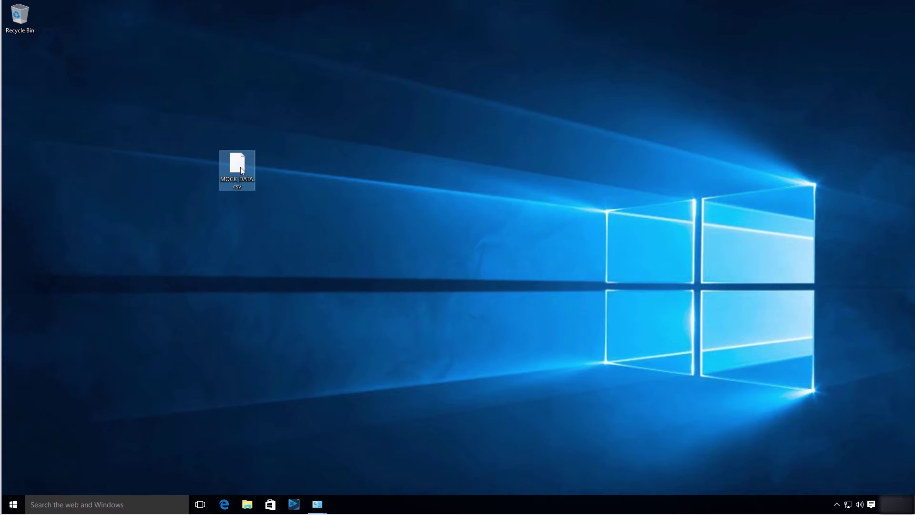
right_click(241, 167)
left_click(534, 235)
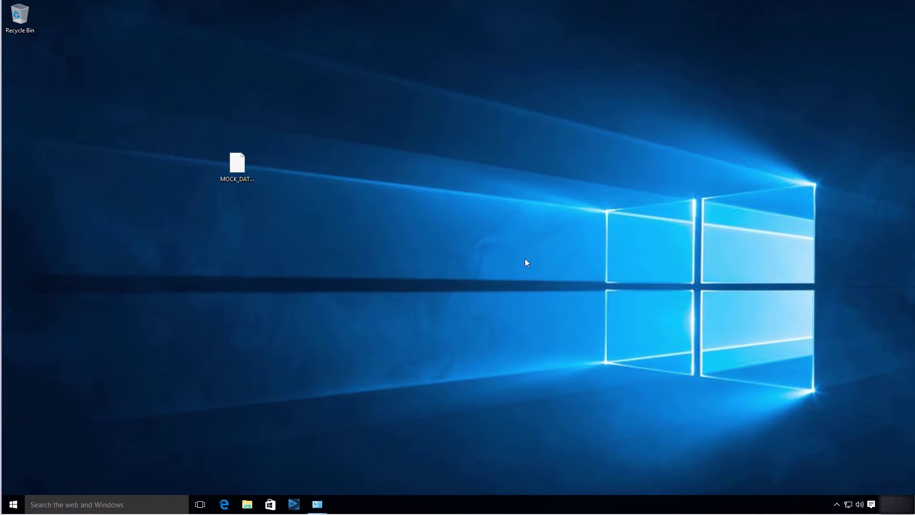
left_click(382, 263)
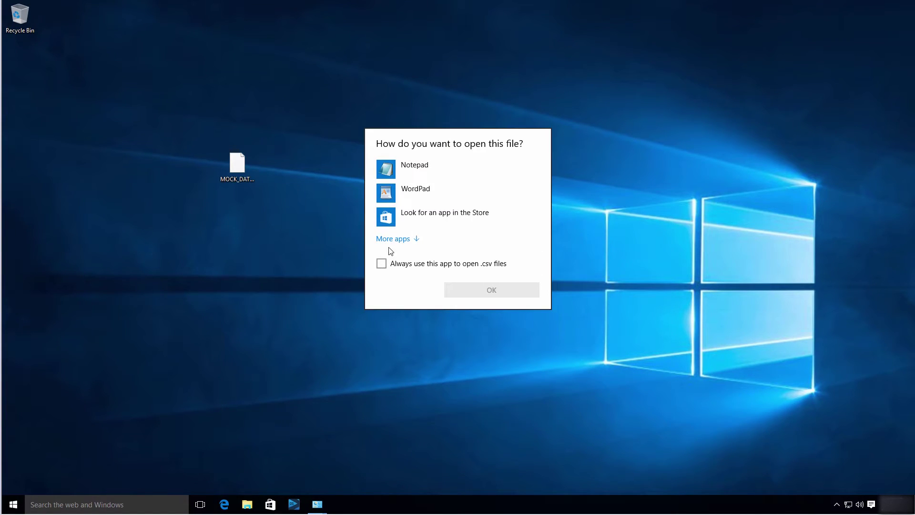
left_click(411, 164)
left_click(478, 292)
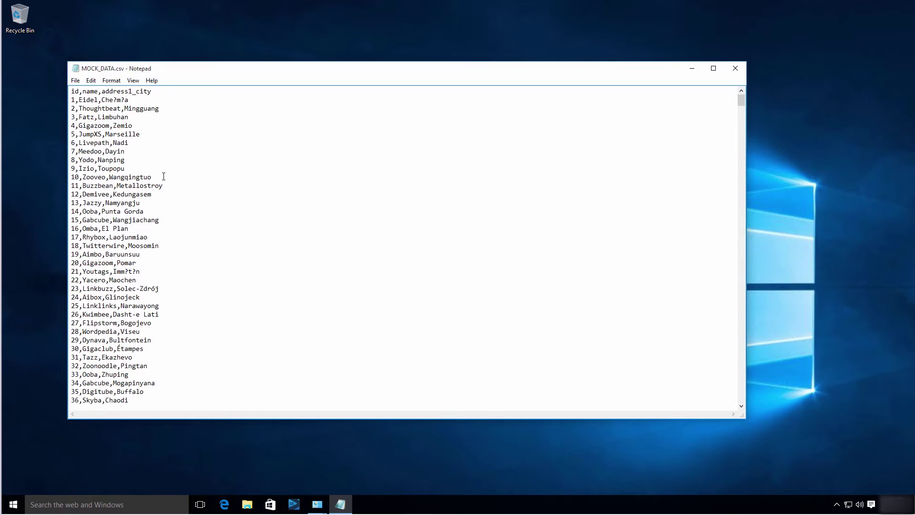
left_click(734, 68)
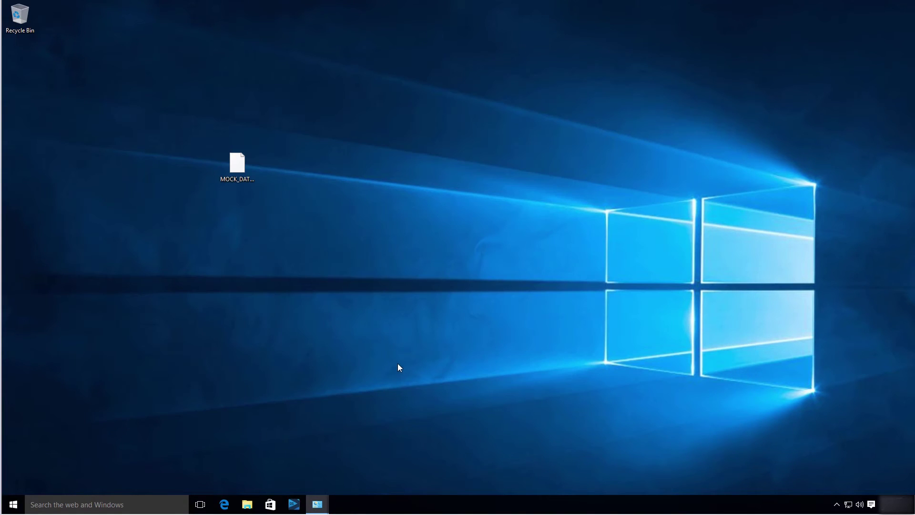
- Launch Data Synchronisation Studio and connect MOCK_DATA.csv as the CSV File source A
left_click(294, 504)
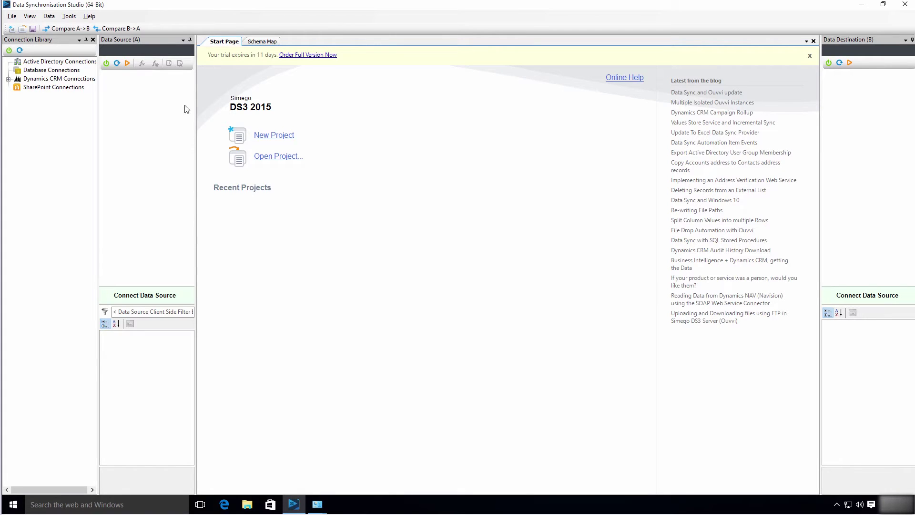
left_click(86, 39)
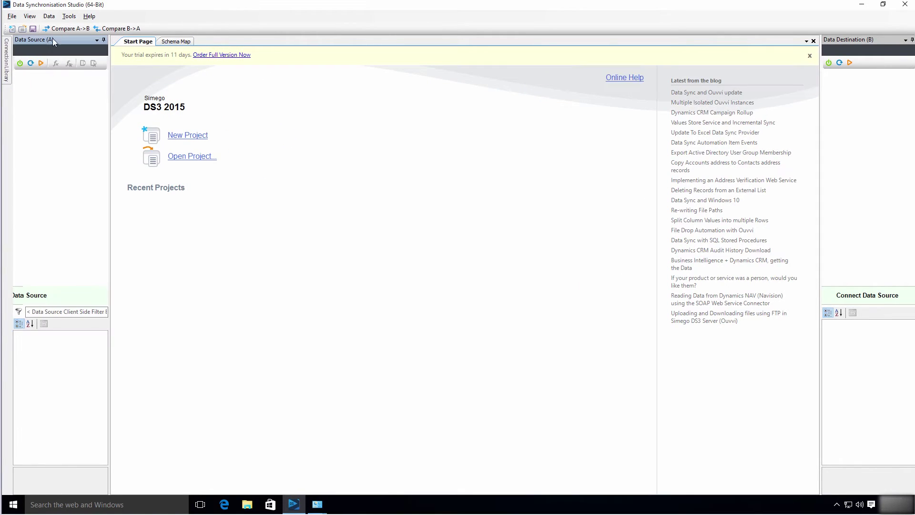
left_click(48, 299)
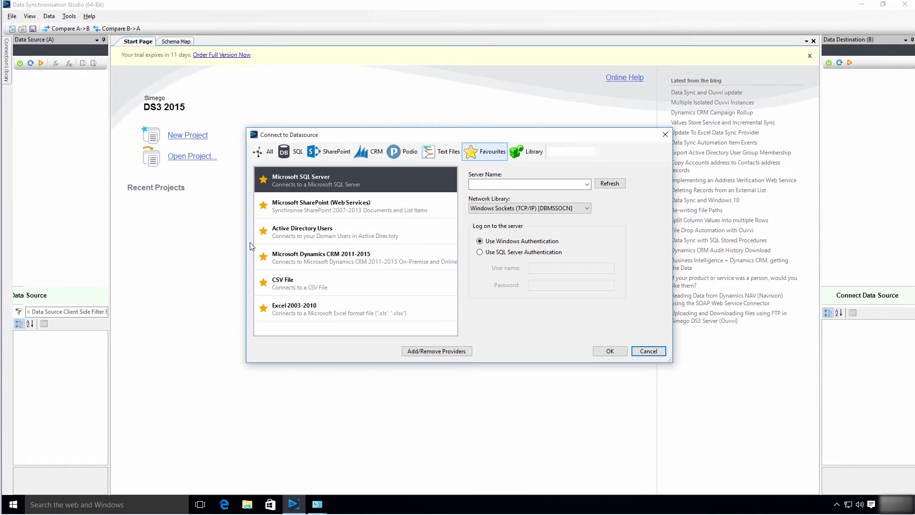
left_click(430, 155)
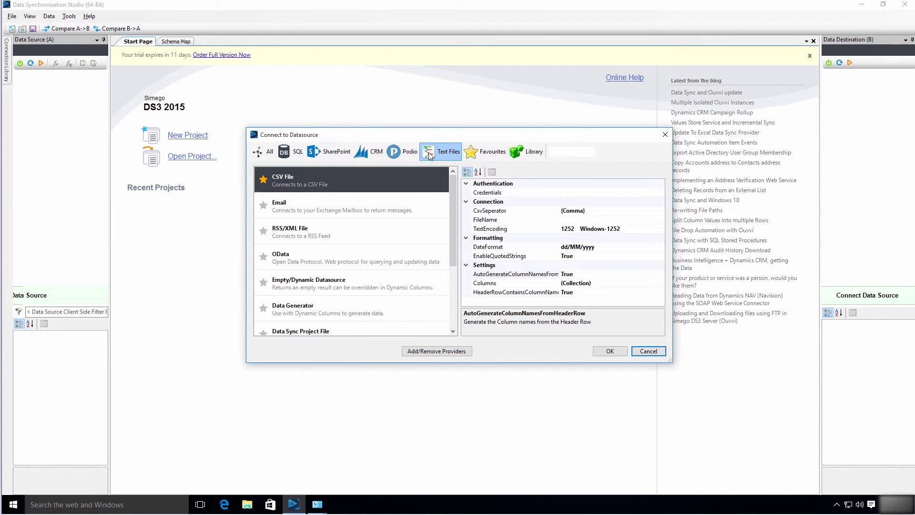
left_click(599, 221)
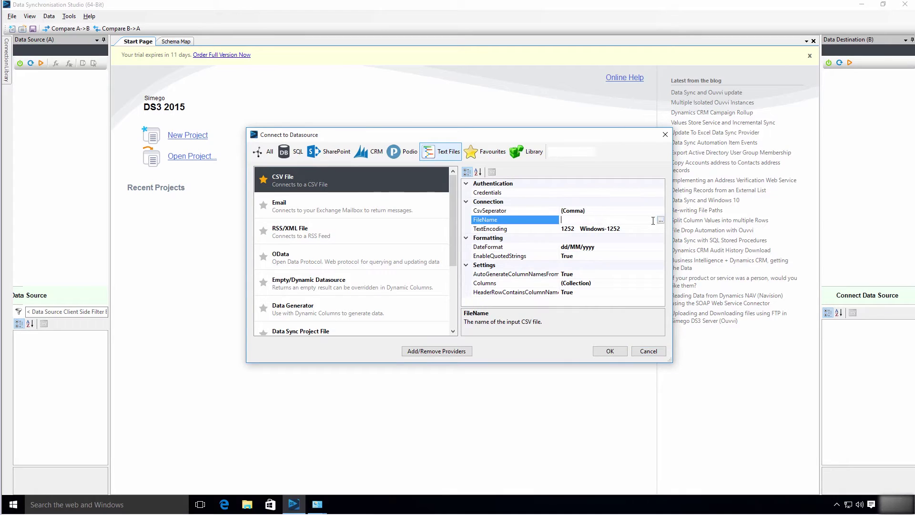
left_click(661, 220)
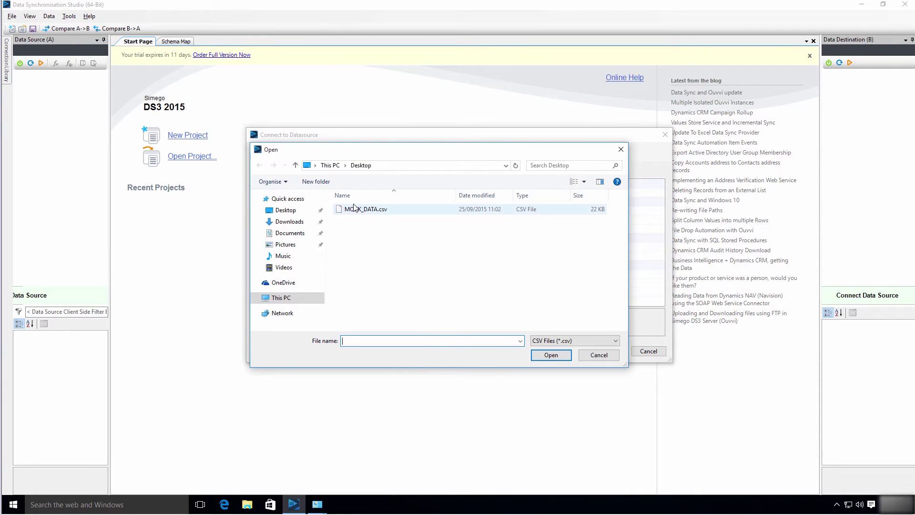
left_click(376, 214)
left_click(551, 355)
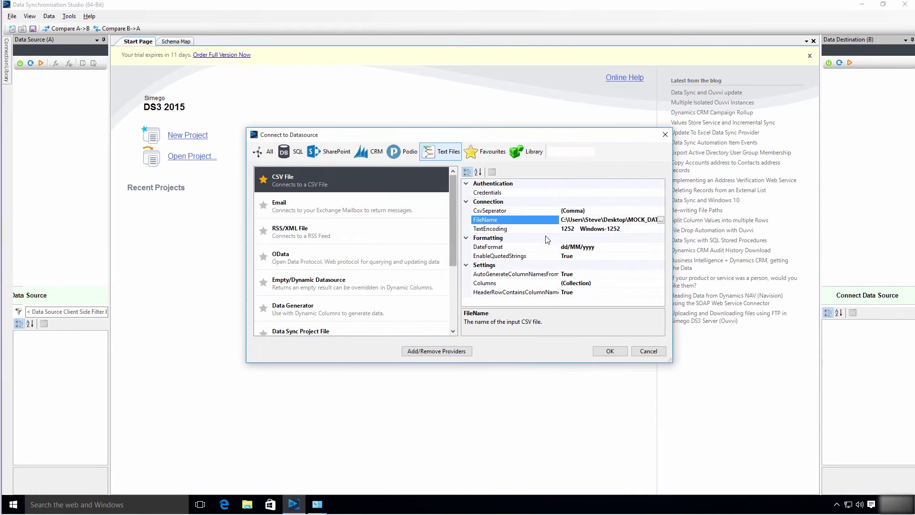
left_click(609, 351)
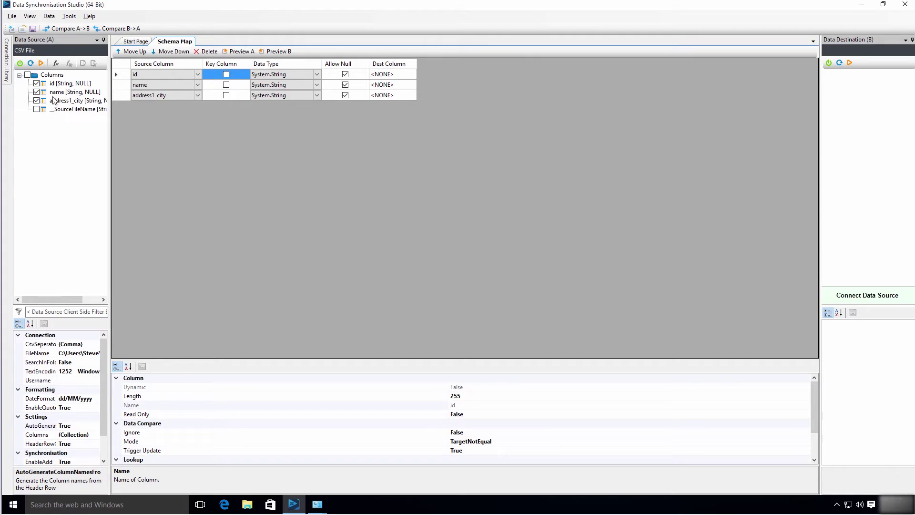
- Preview the 1,000 rows loaded from source A, then close the preview
left_click(42, 62)
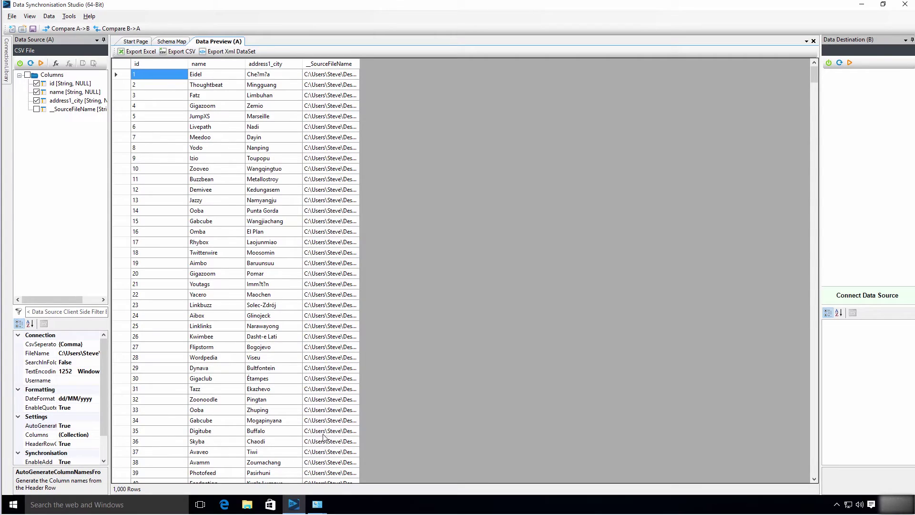
right_click(219, 43)
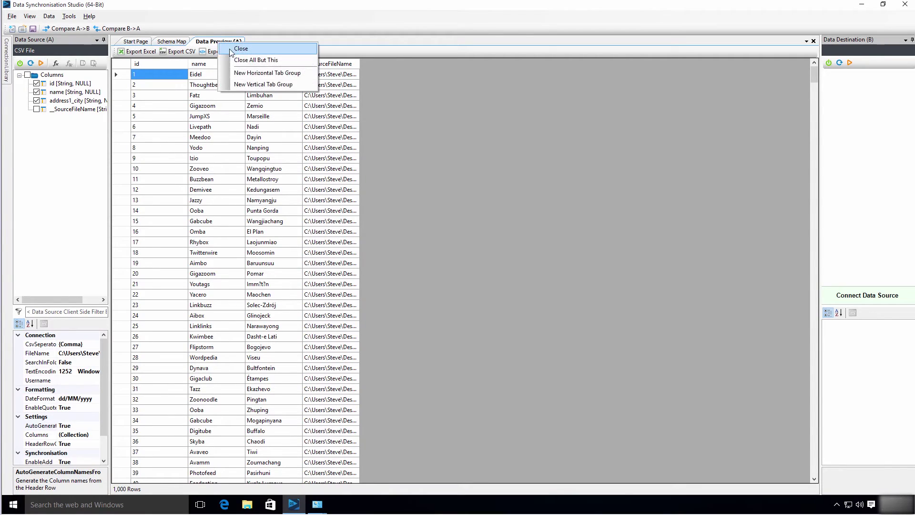
left_click(228, 48)
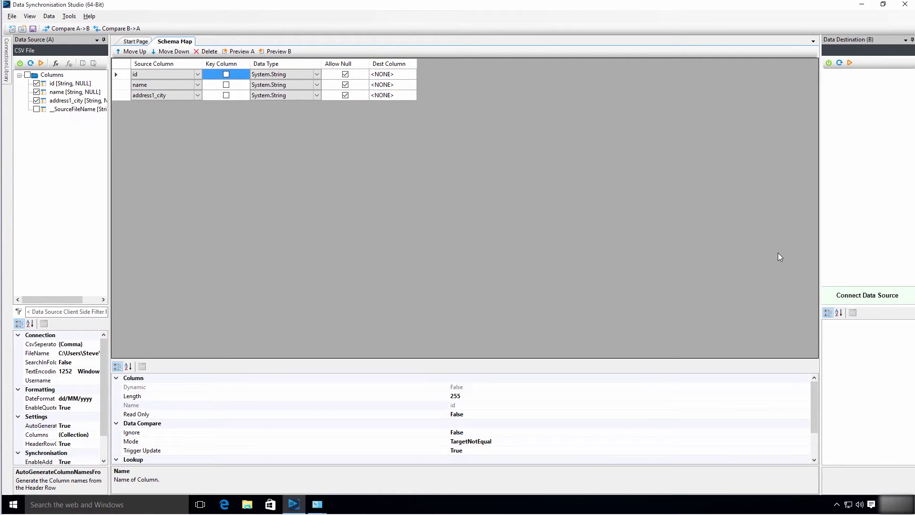
- Start a Dynamics CRM destination connection, keeping ManagedDomain as the authentication scheme
left_click(872, 297)
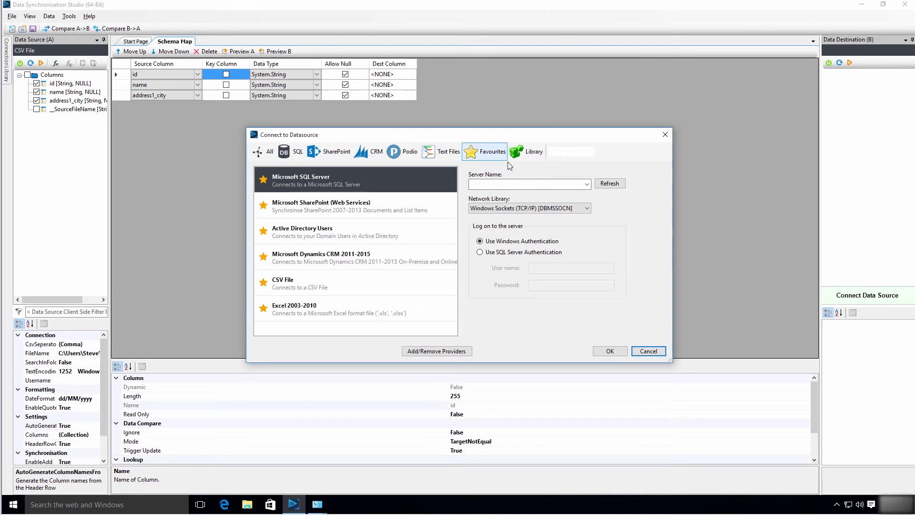
left_click(369, 154)
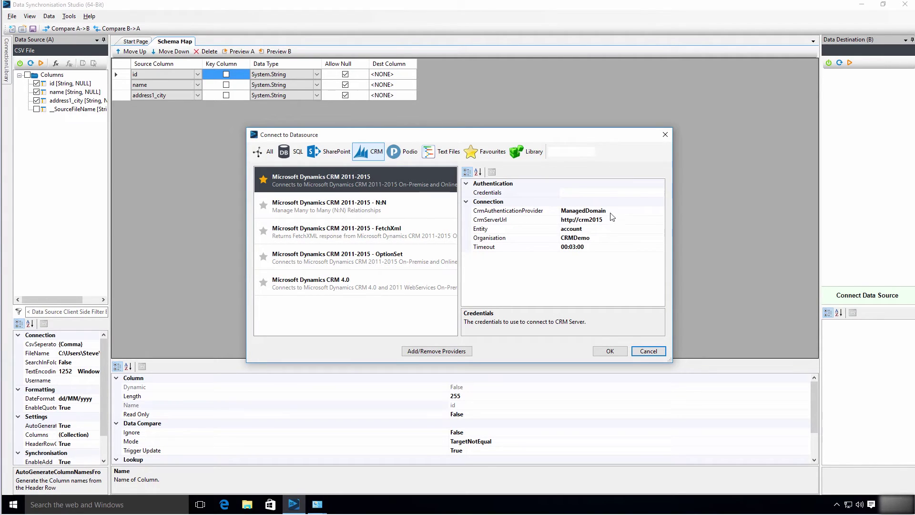
left_click(630, 210)
left_click(659, 211)
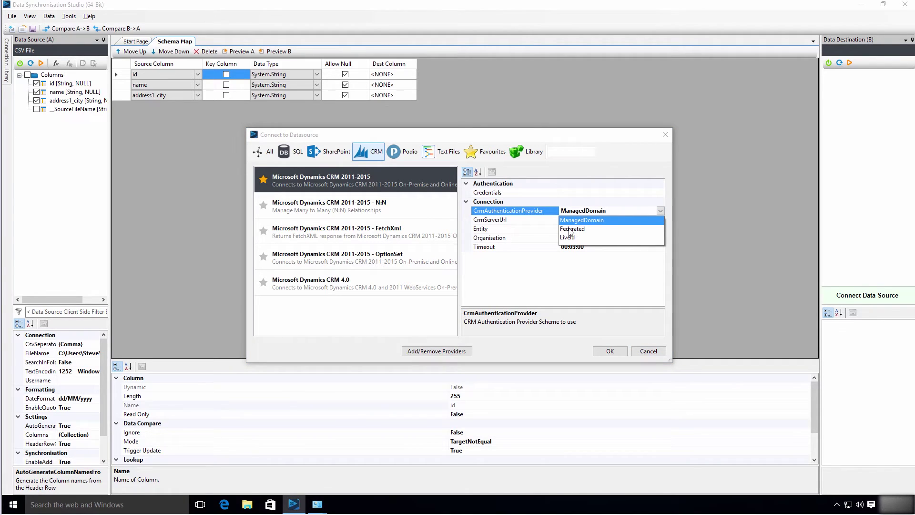
left_click(623, 210)
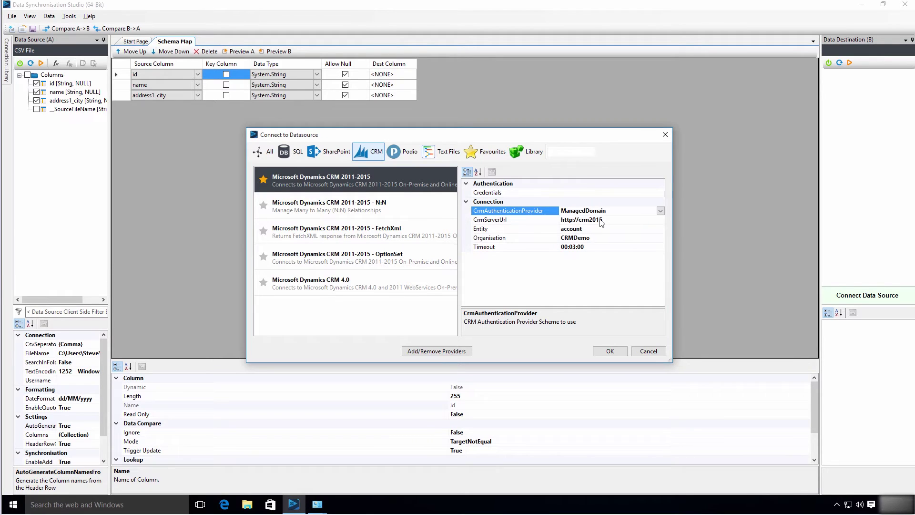
- Enter the CRM username and password in the Credentials form and confirm
left_click(624, 194)
left_click(660, 193)
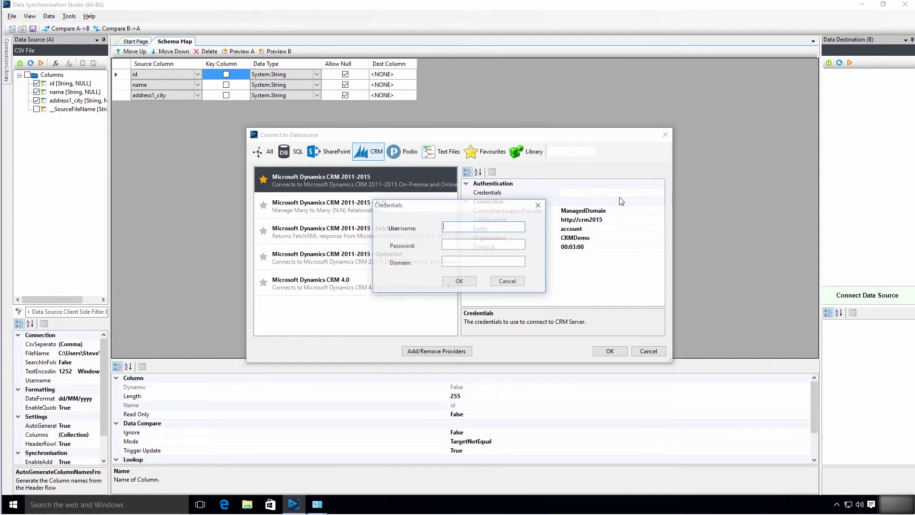
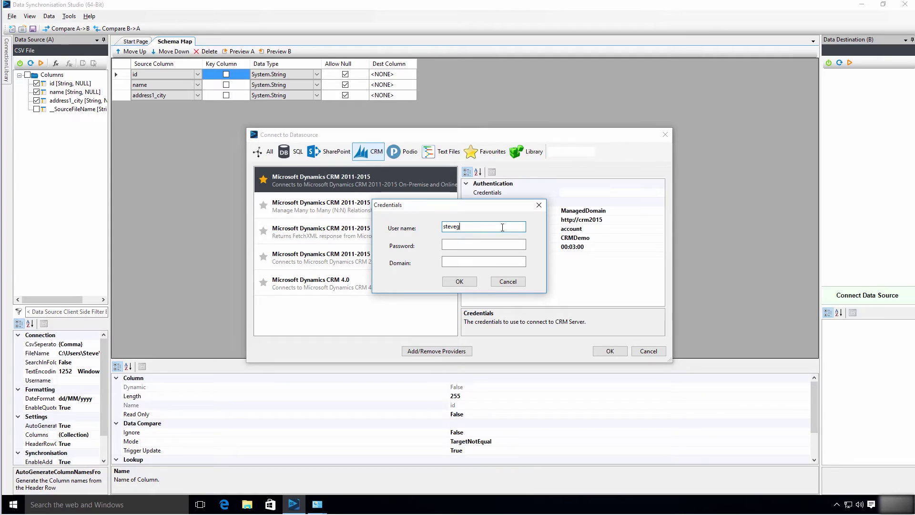
key("Tab")
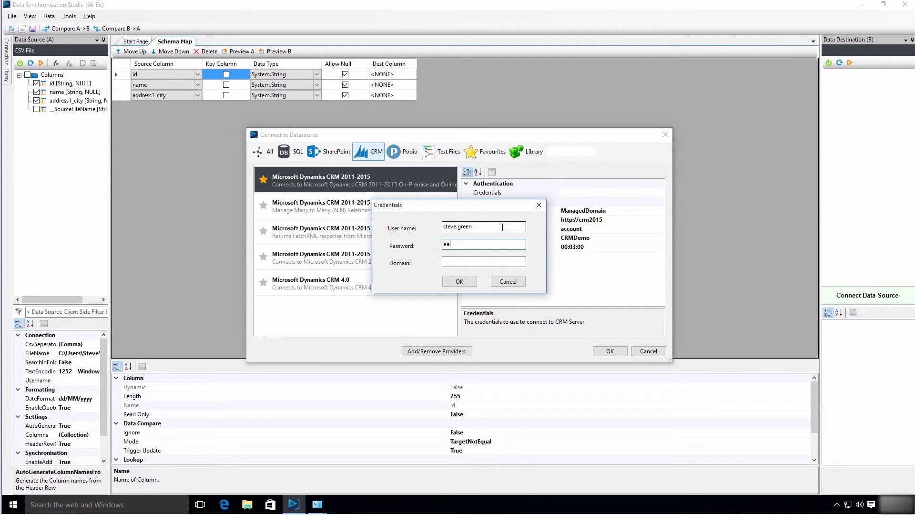
key("Tab")
left_click(459, 281)
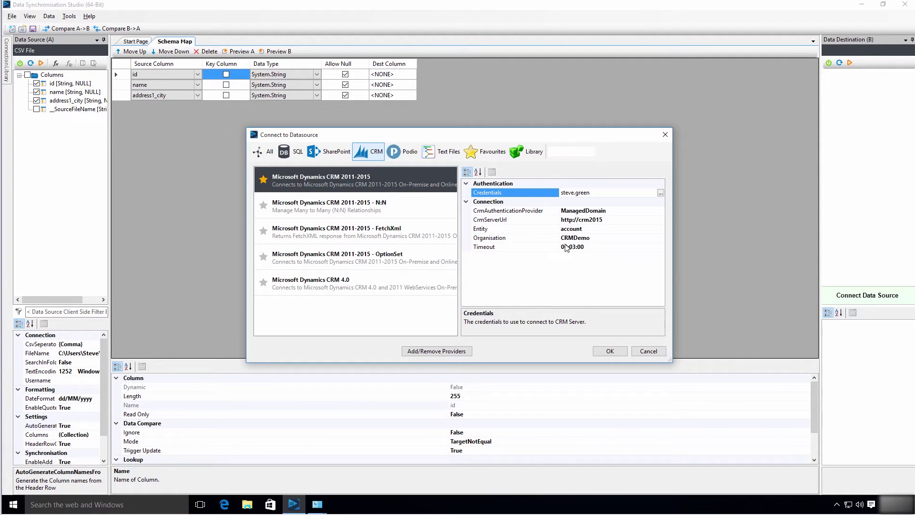
- Set the Organisation to CRMDemo and keep account as the Entity
left_click(620, 239)
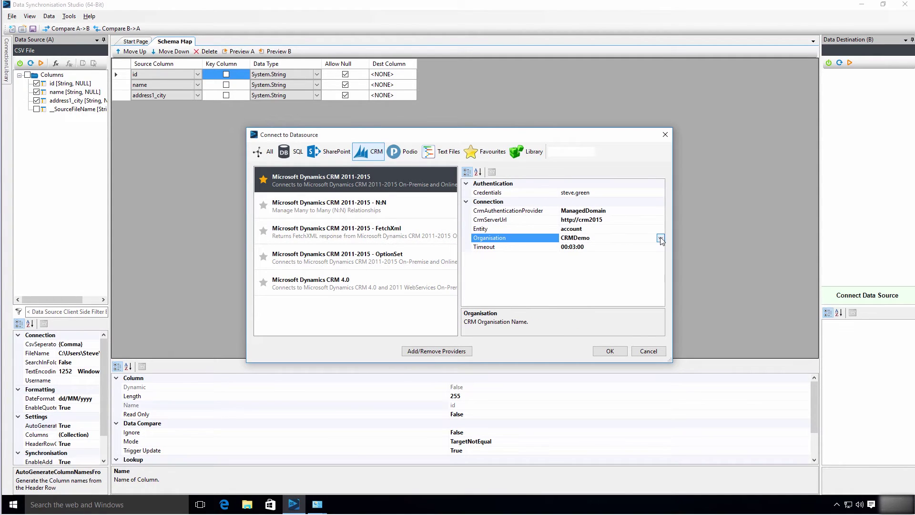
left_click(580, 238)
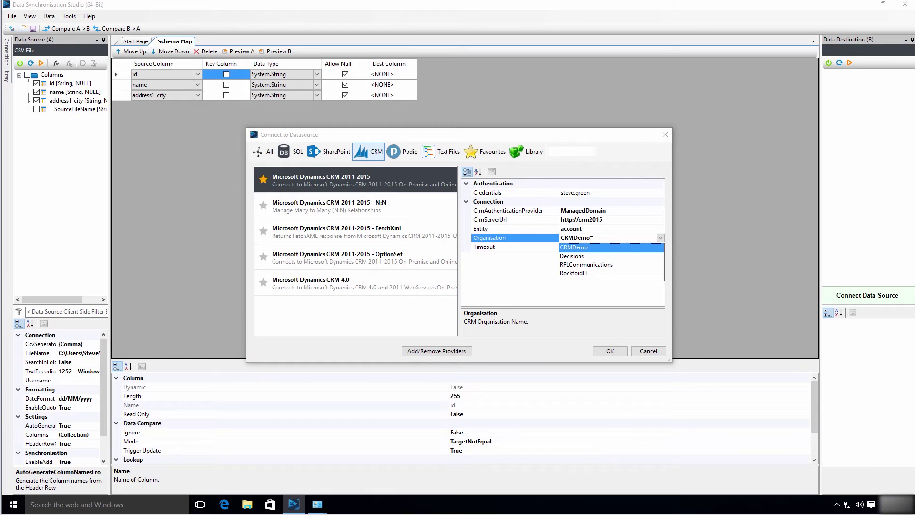
left_click(581, 248)
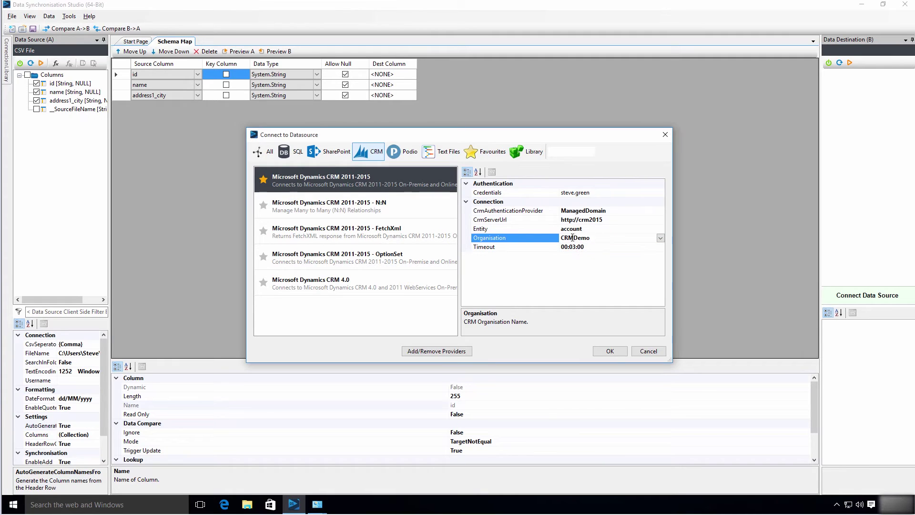
left_click(635, 228)
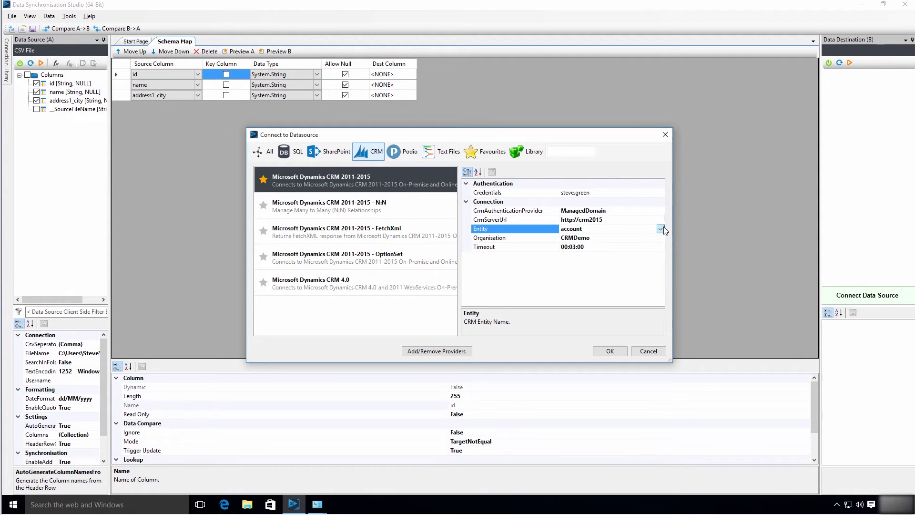
left_click(661, 229)
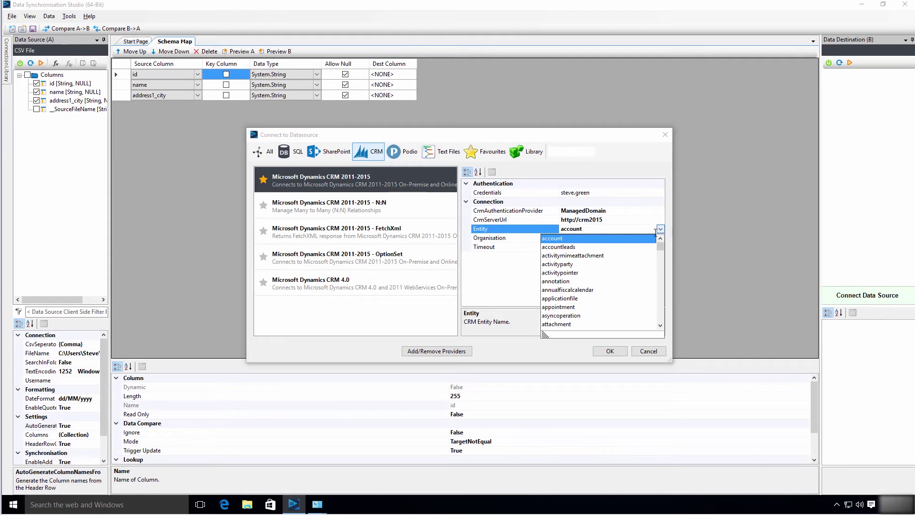
left_click(594, 241)
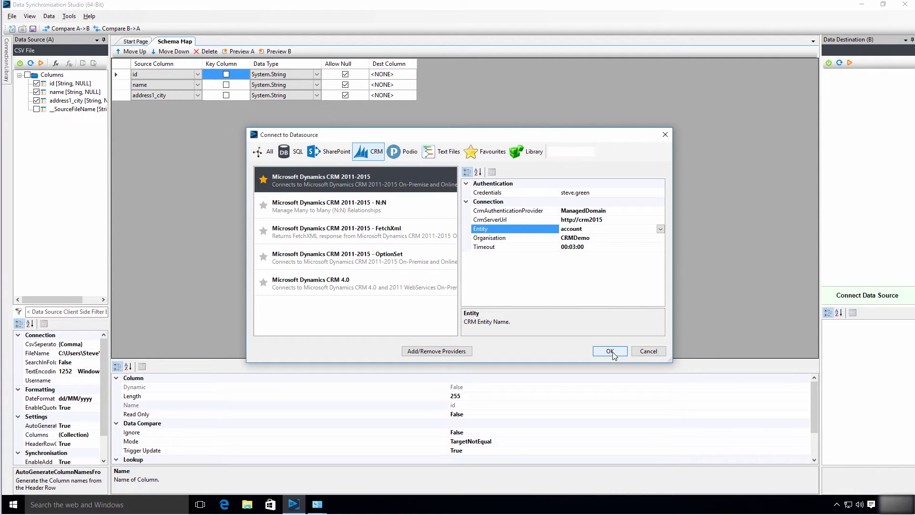
- Review the saved CRM 2015 library entry, then connect the CRM account entity as destination B
left_click(523, 154)
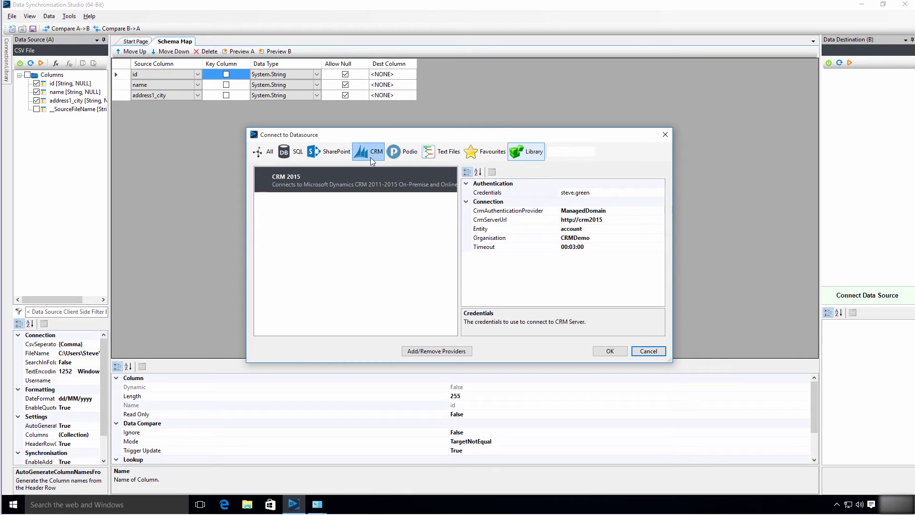
left_click(371, 157)
left_click(524, 153)
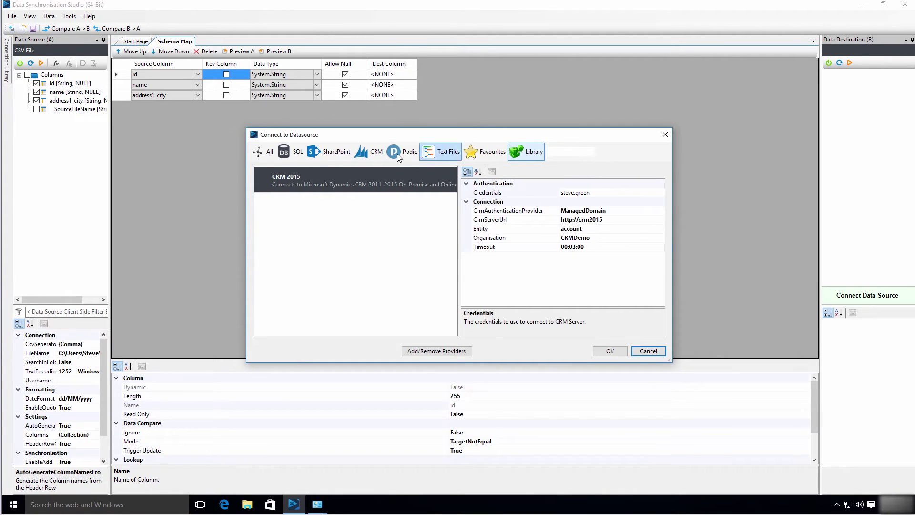
left_click(368, 153)
left_click(524, 153)
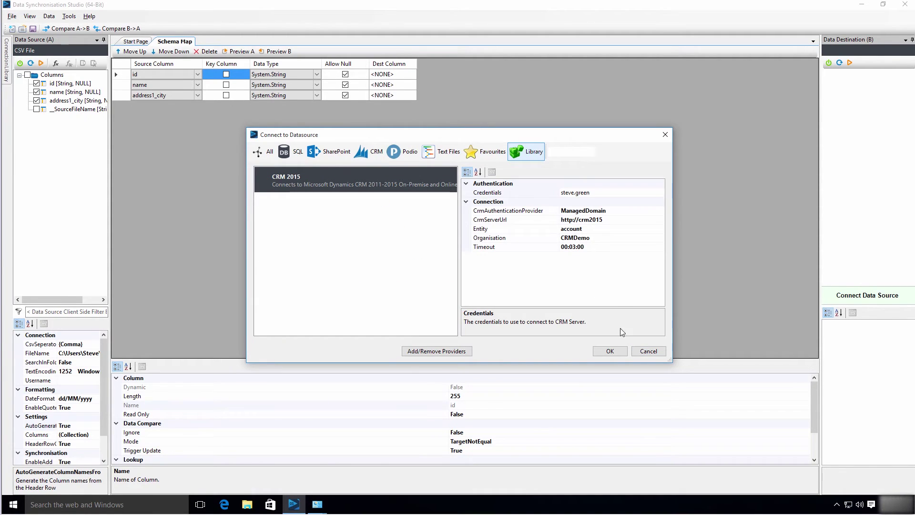
left_click(609, 350)
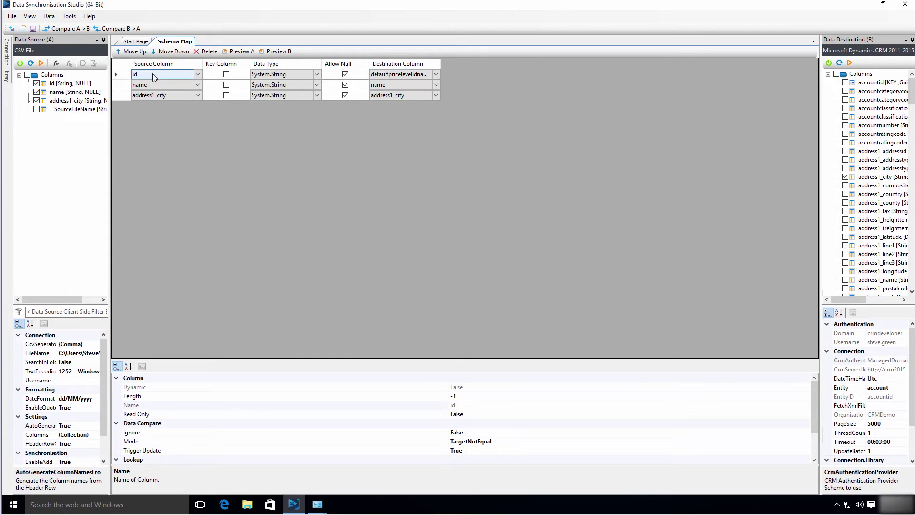
- Delete the id mapping row from the schema map and mark name as the key column
left_click(119, 77)
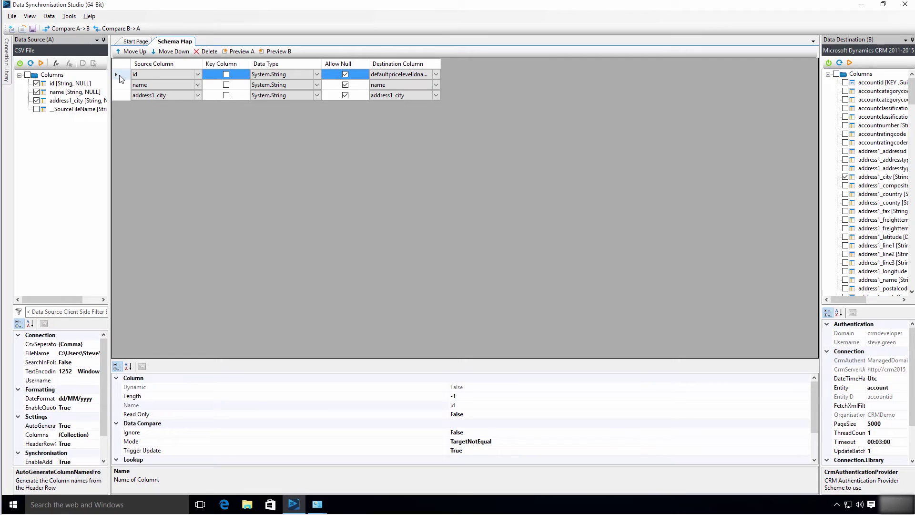
key("Delete")
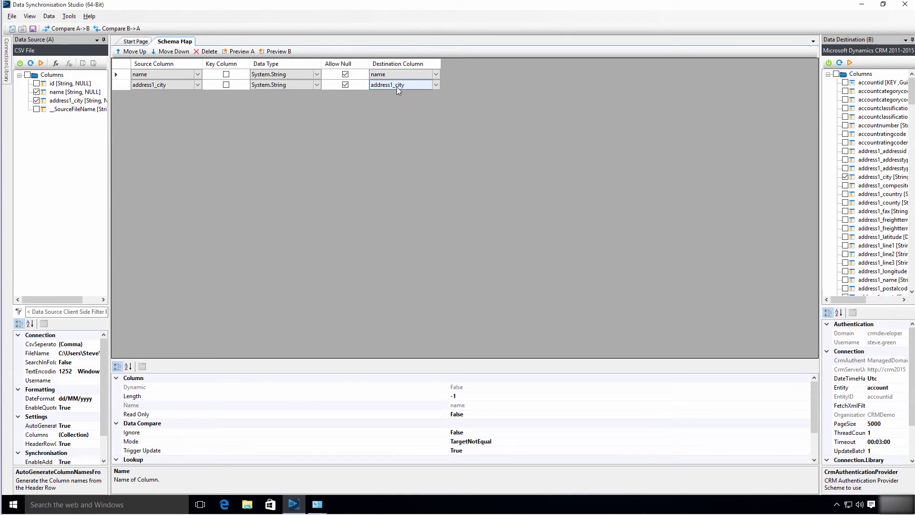
left_click(226, 74)
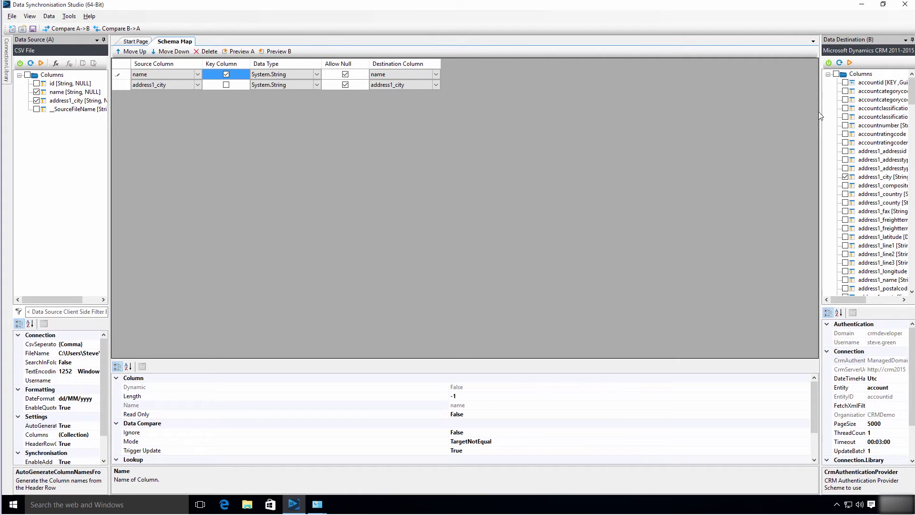
left_click_drag(821, 105, 747, 114)
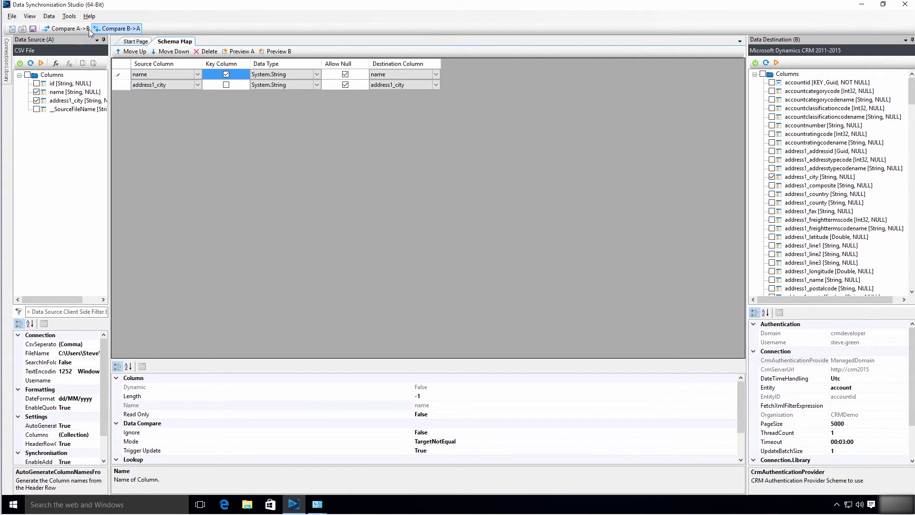
- Compare the CSV source against CRM and list the 356 records only in the source
left_click(78, 28)
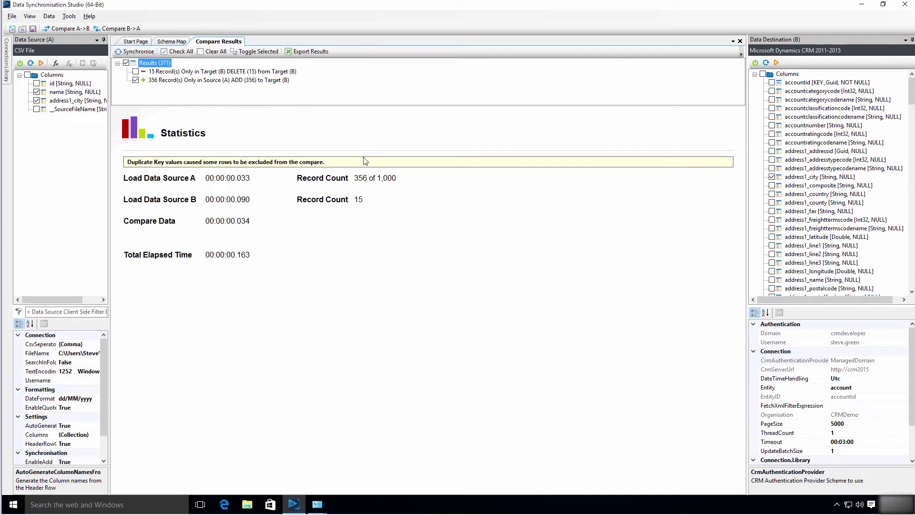
left_click(158, 81)
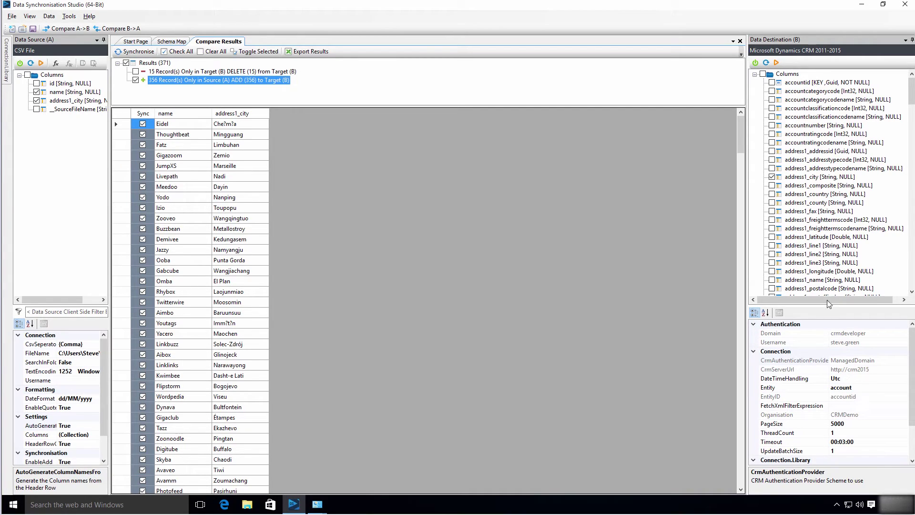
- In the Data Destination properties, choose ThreadCount 4 and enter UpdateBatchSize 25
scroll(875, 391, "down", 2)
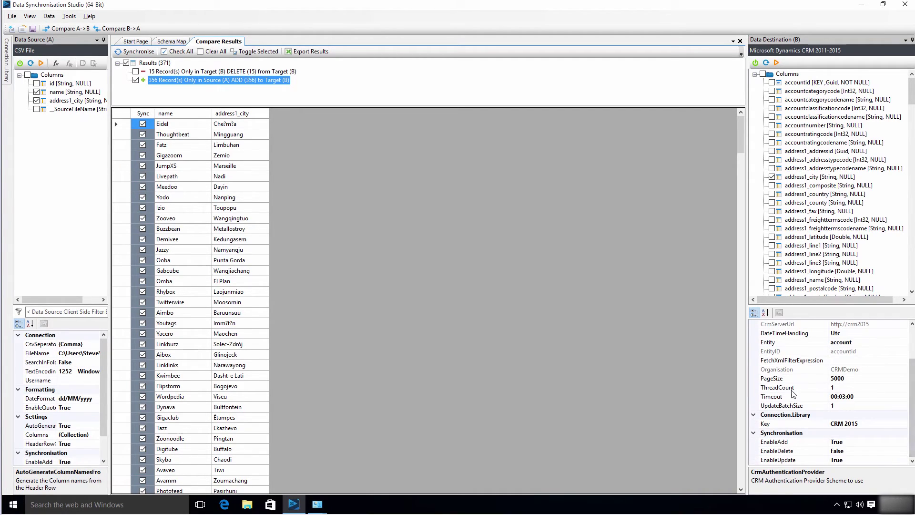
left_click(840, 387)
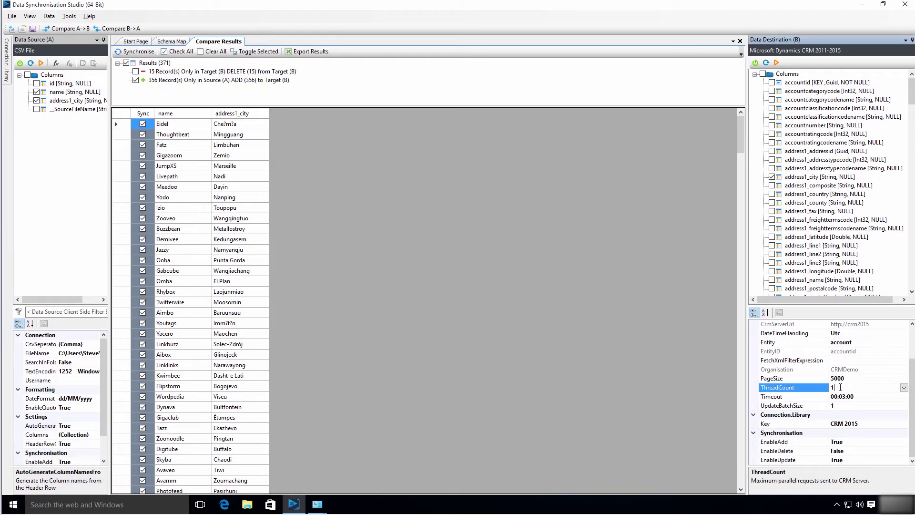
left_click(903, 388)
left_click(847, 419)
scroll(908, 390, "up", 1)
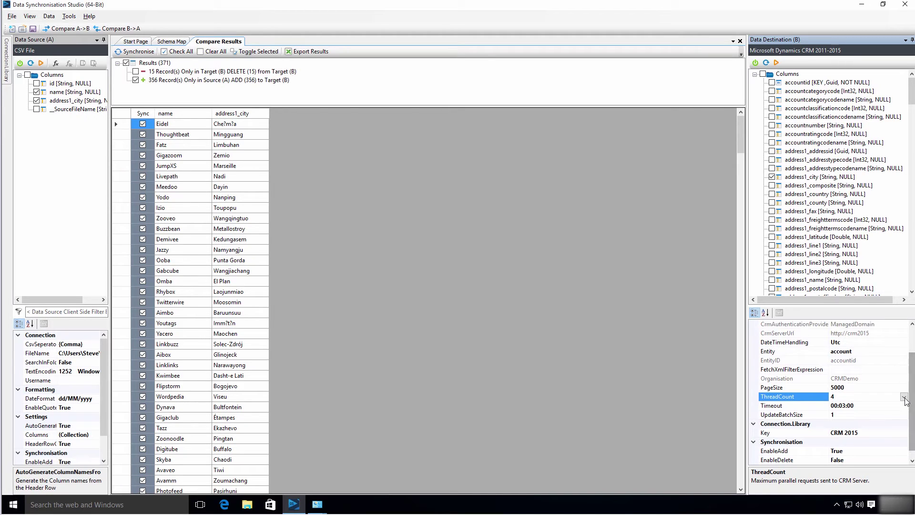
left_click(845, 415)
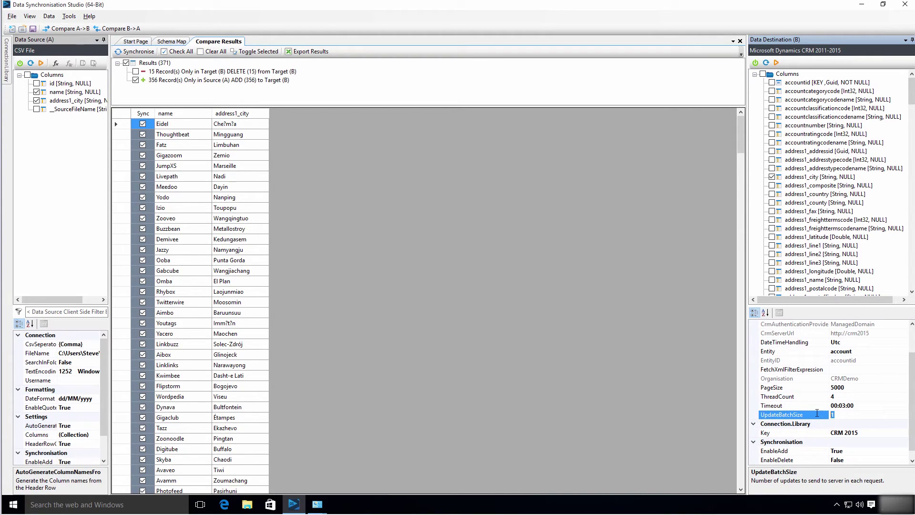
type("25")
left_click(684, 370)
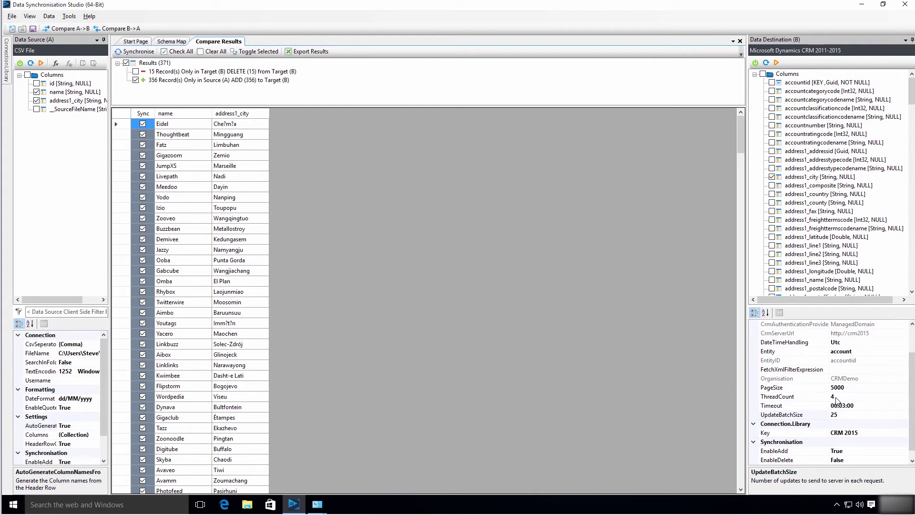
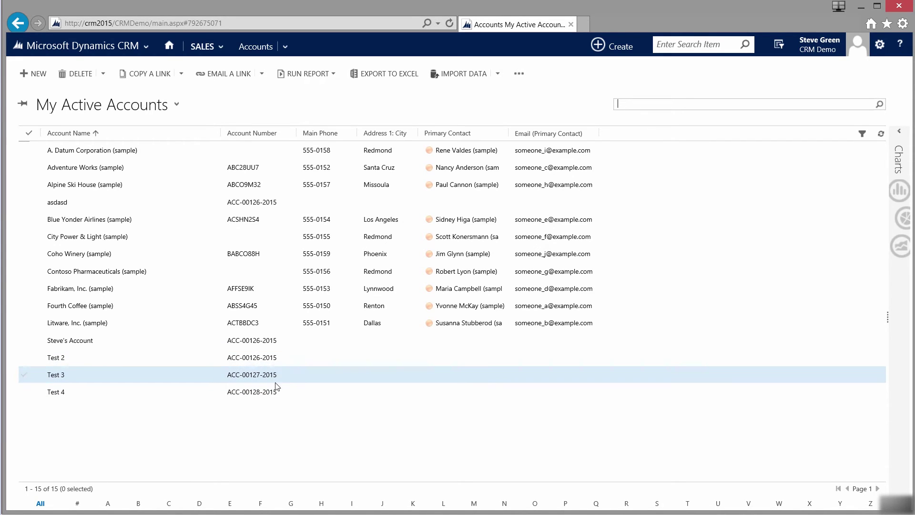
- Return to the compare results showing 356 CSV records to add and 15 to delete
left_click(861, 6)
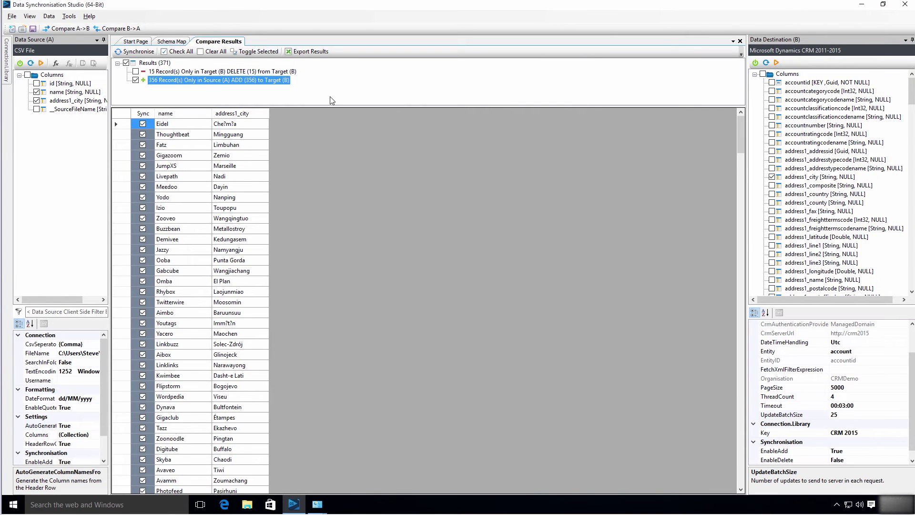
- Bring up the Synchronise Data dialog for the checked compare results
left_click(138, 52)
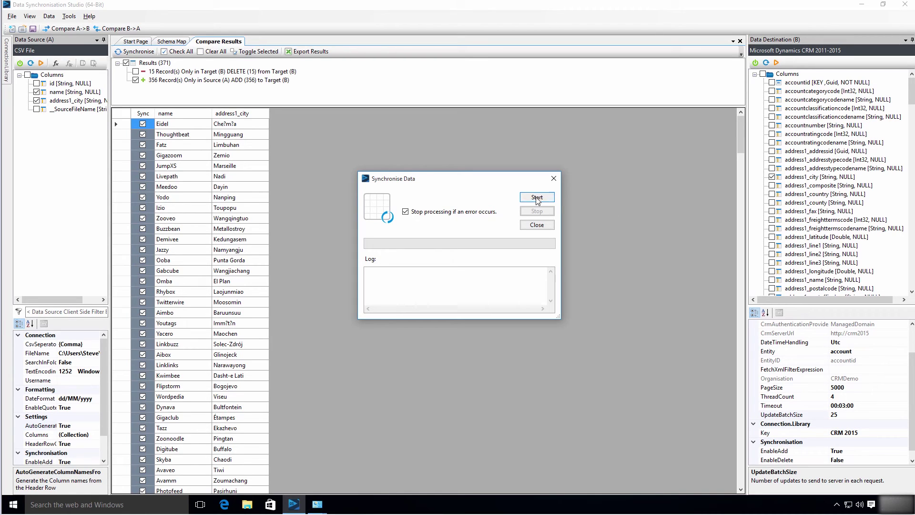
- Start synchronising the 356 new CSV account records into CRM
left_click_drag(509, 181, 470, 171)
left_click(491, 186)
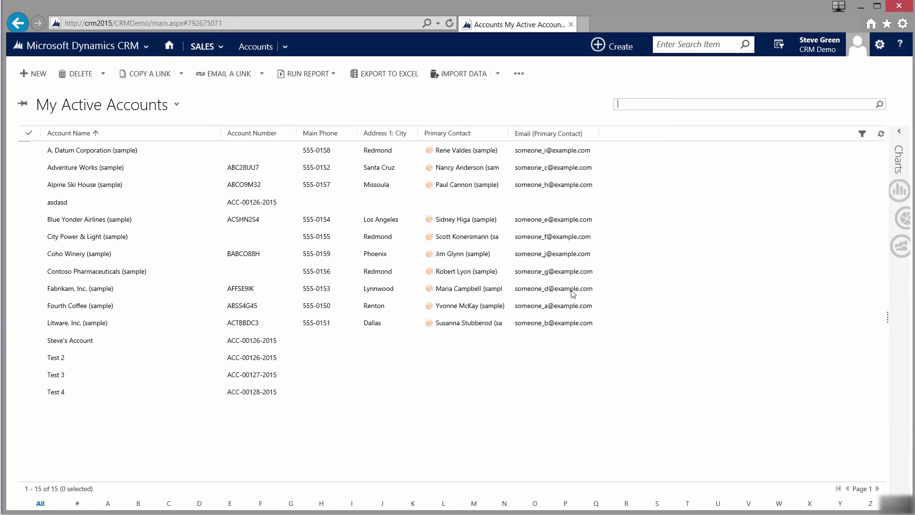
- Refresh the accounts grid to show all 371 accounts, sorted ascending by Account Number
left_click(881, 134)
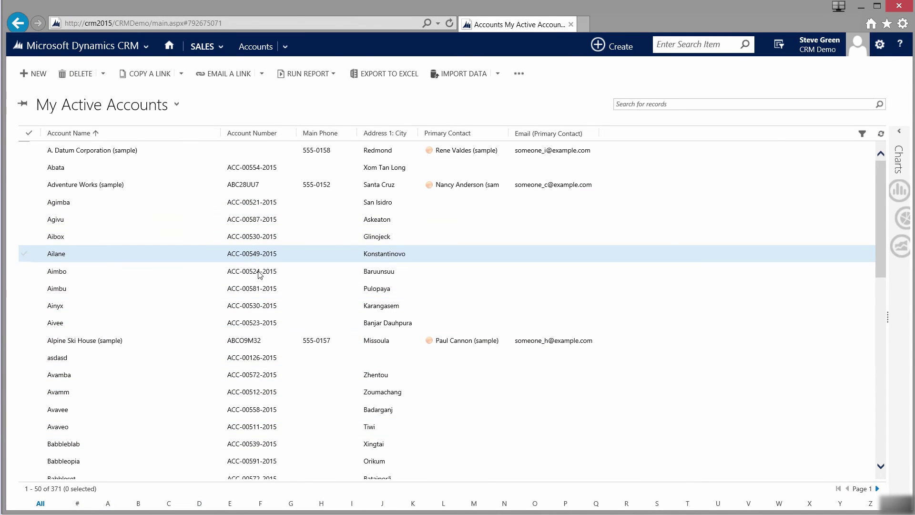
left_click(255, 136)
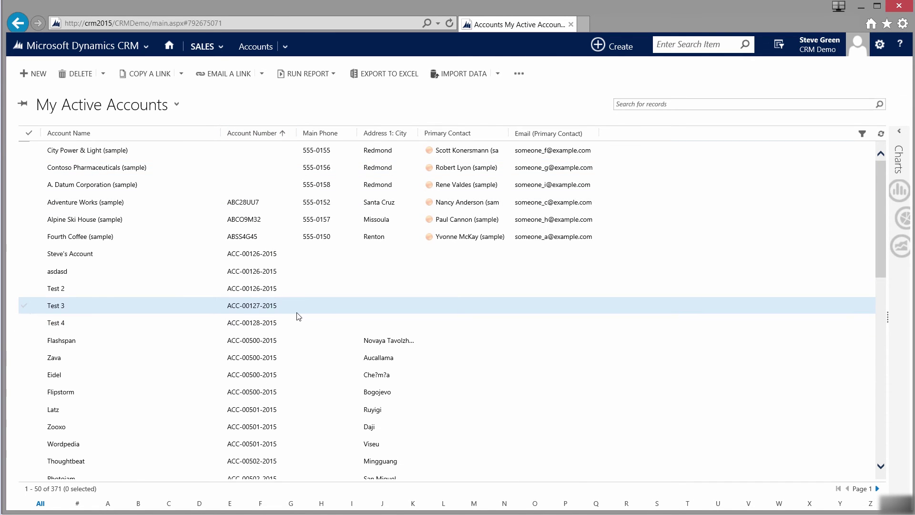
scroll(298, 314, "down", 1)
left_click(214, 340)
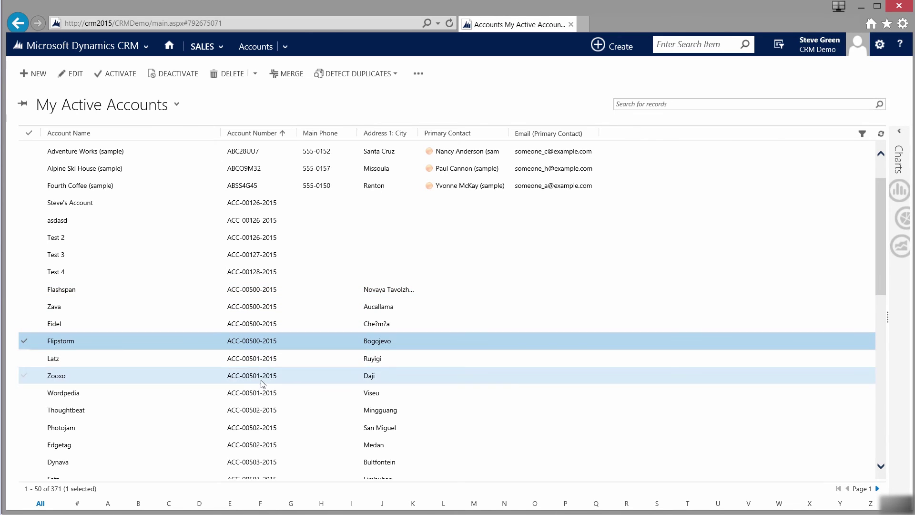
scroll(296, 429, "down", 1)
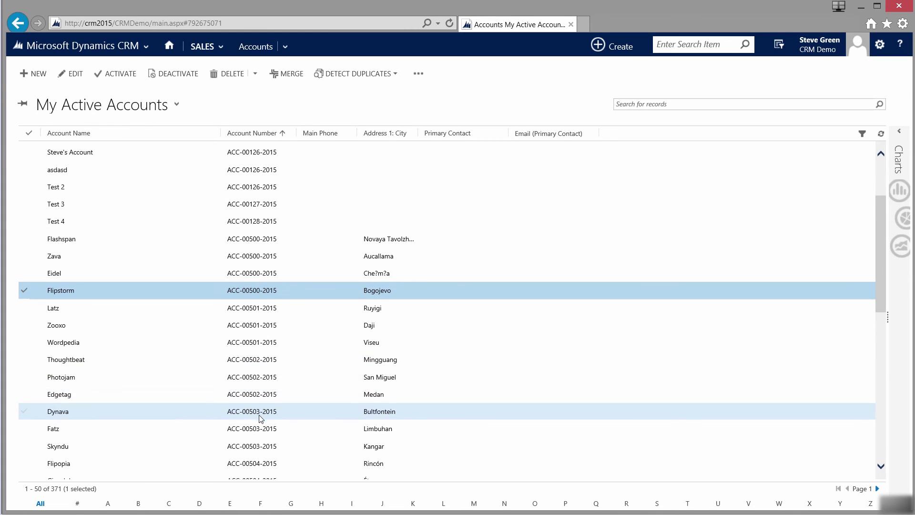
scroll(339, 424, "down", 1)
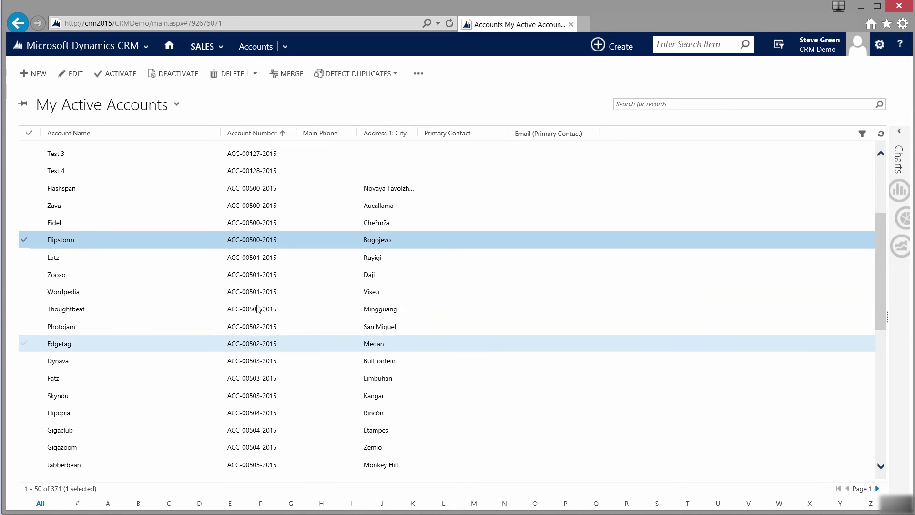
- Review imported accounts like Yodo, Yoveo, Avaveo and Quinu, then close the finished Synchronise Data dialog
scroll(334, 416, "down", 3)
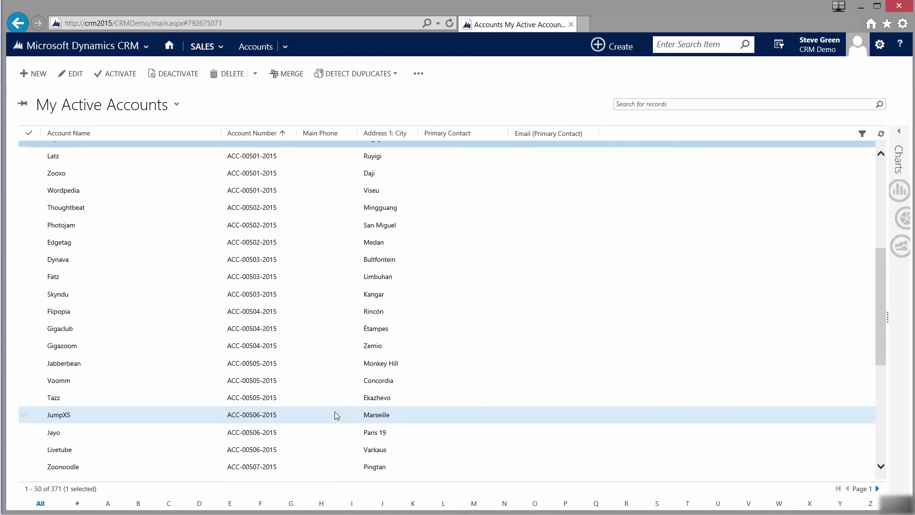
scroll(336, 415, "down", 4)
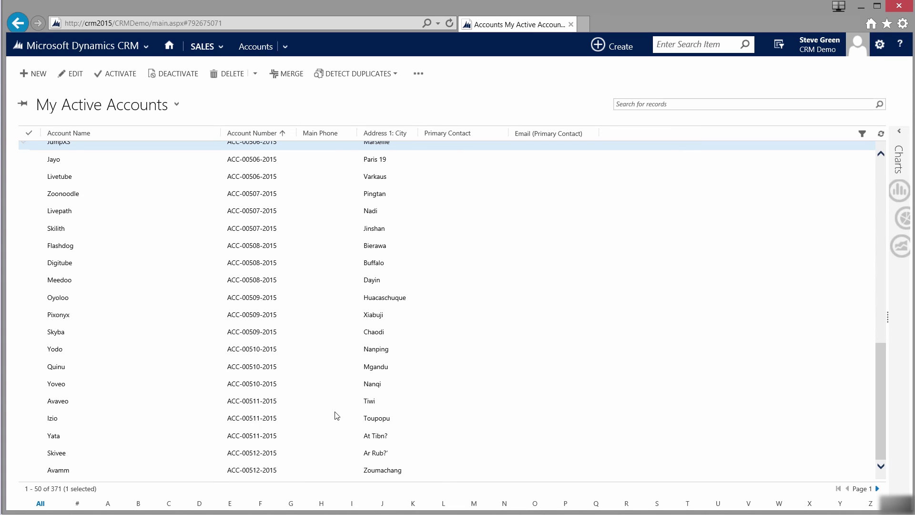
left_click(310, 367)
left_click(303, 352)
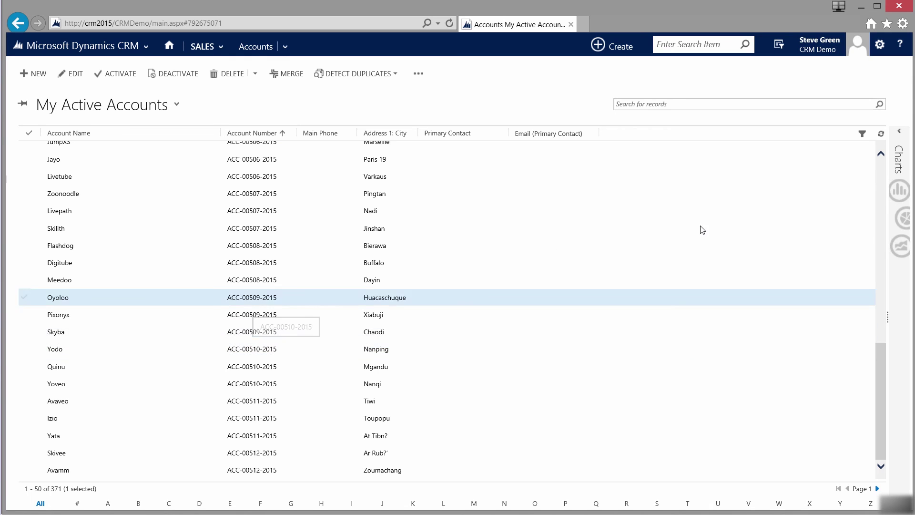
left_click(253, 384)
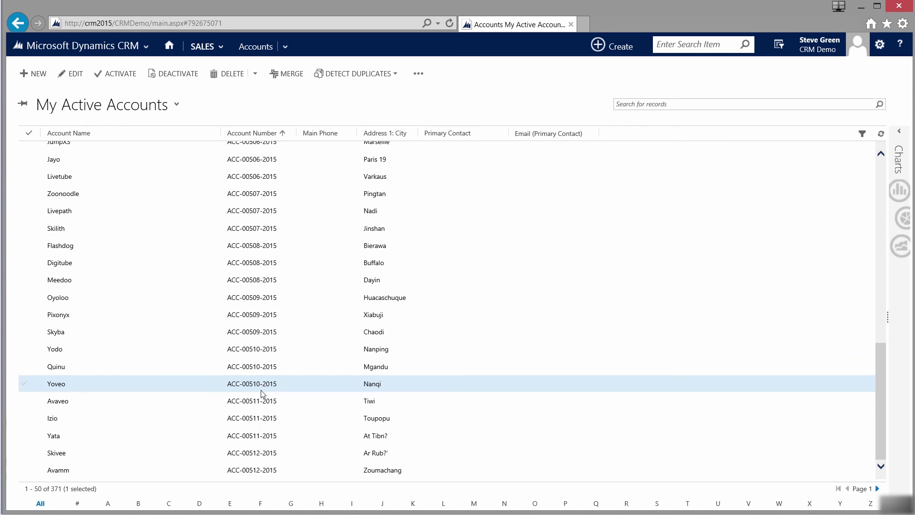
left_click(335, 402)
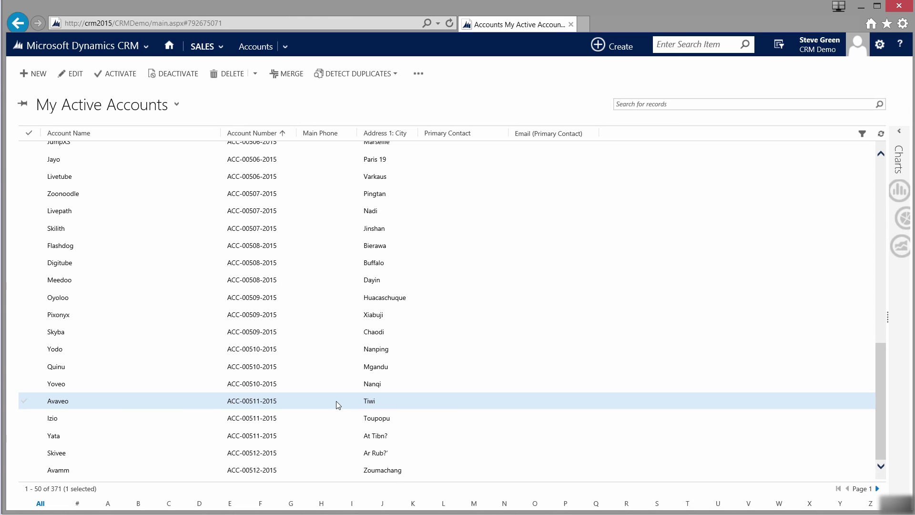
left_click(312, 373)
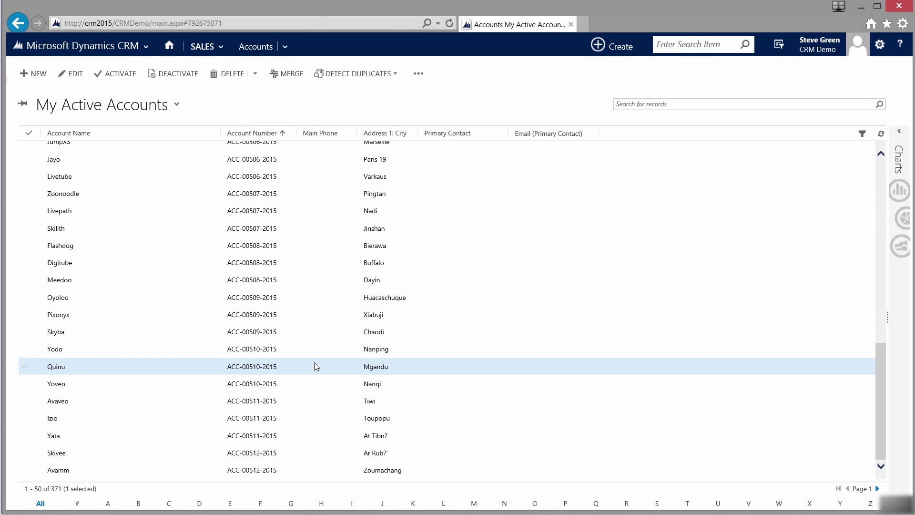
left_click(862, 8)
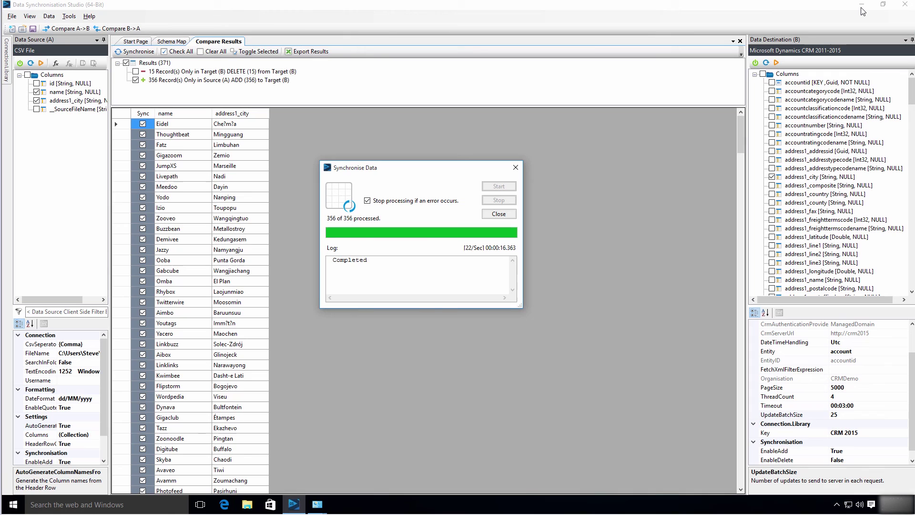
left_click(498, 214)
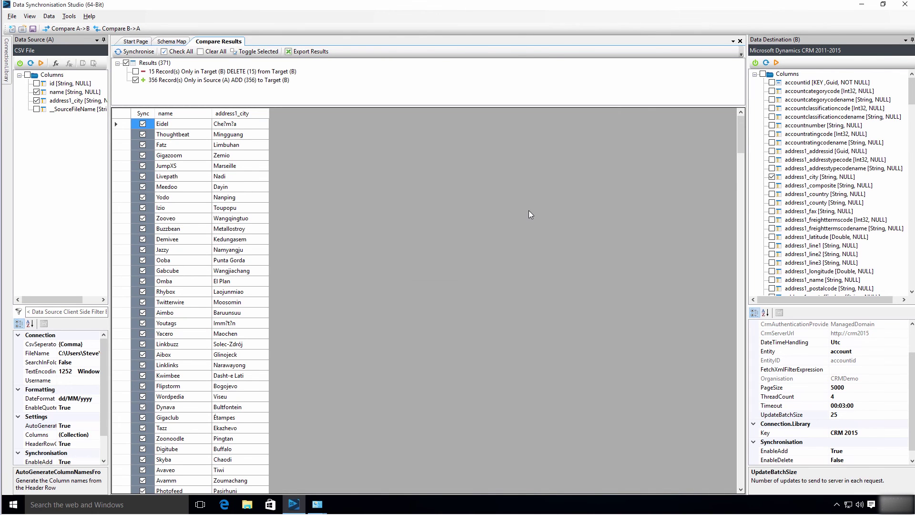